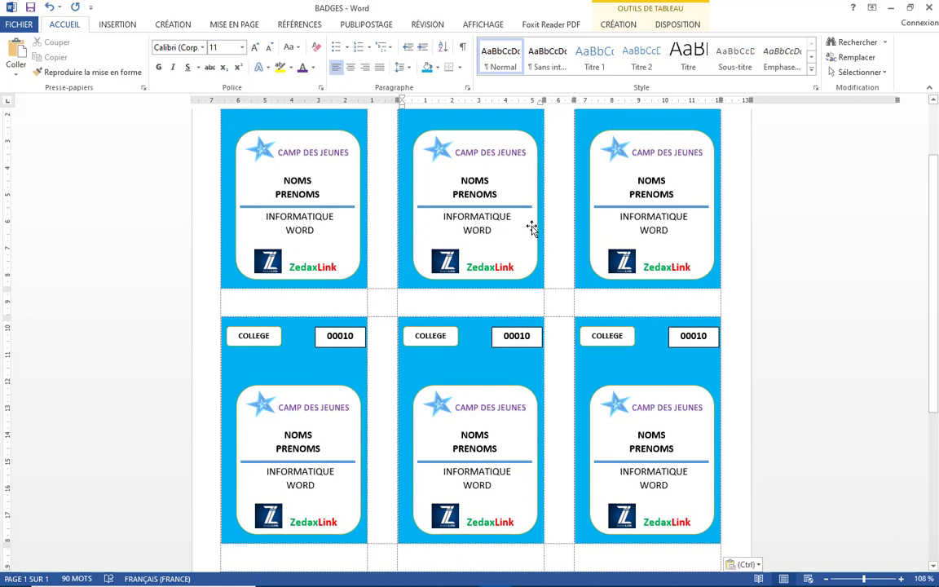
Look over the finished BADGES sheet, then start a new blank document
scroll(531, 226, "up", 1)
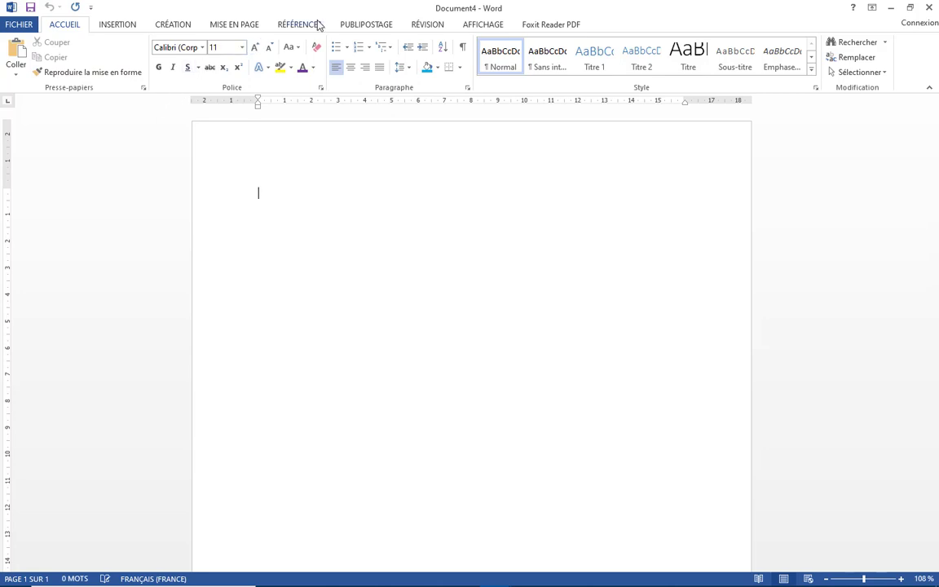
Choose Microsoft's Taille européenne business-card label (8,5 × 5,5 cm) in the label options
left_click(358, 27)
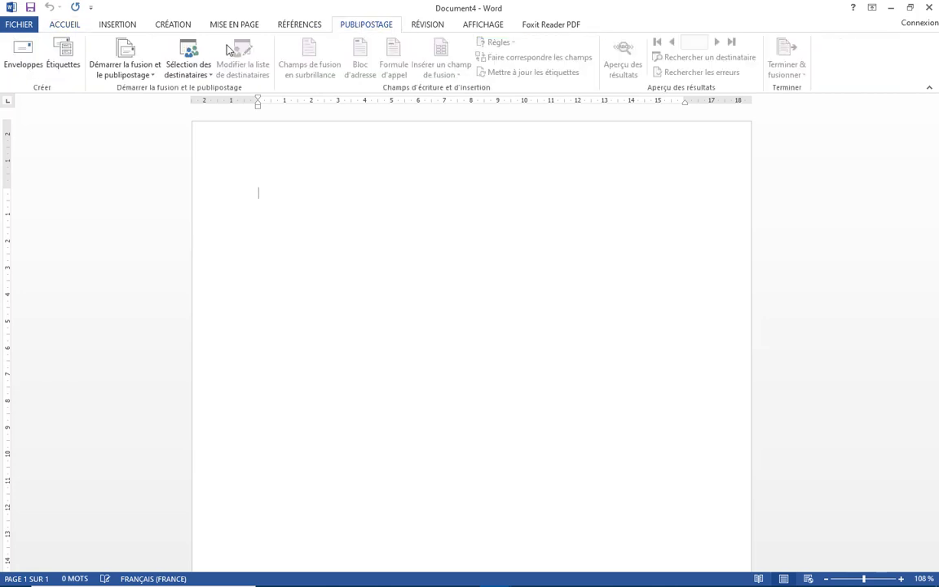
left_click(62, 72)
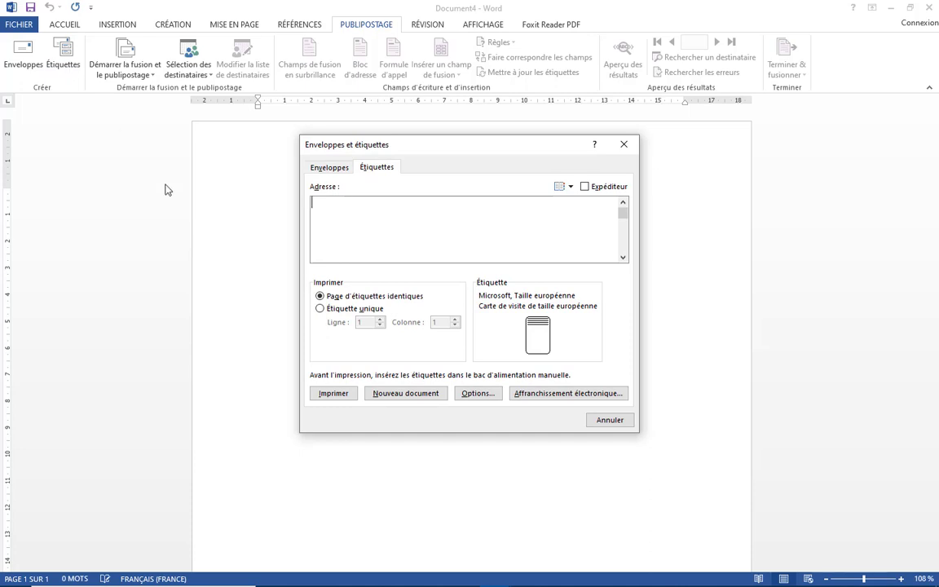
left_click(475, 395)
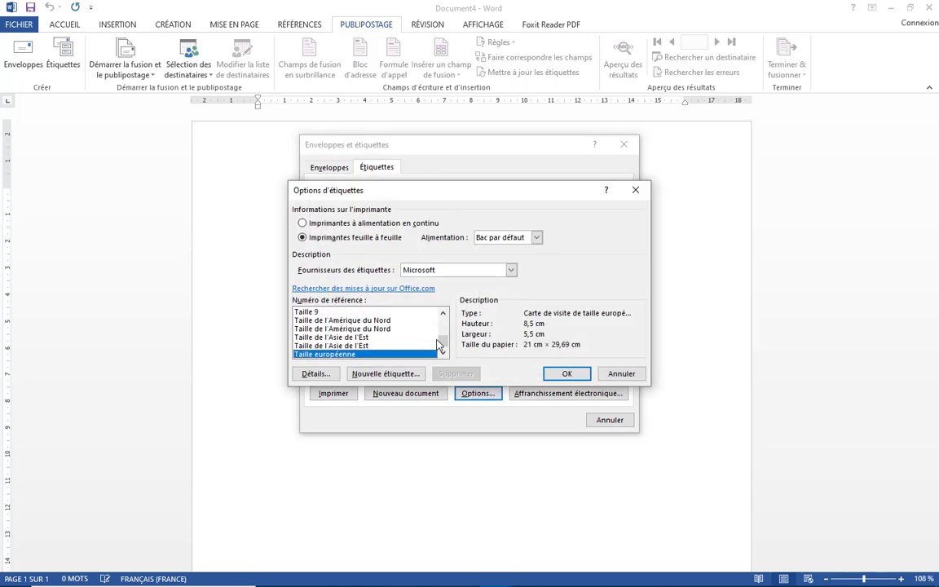
left_click_drag(442, 344, 443, 323)
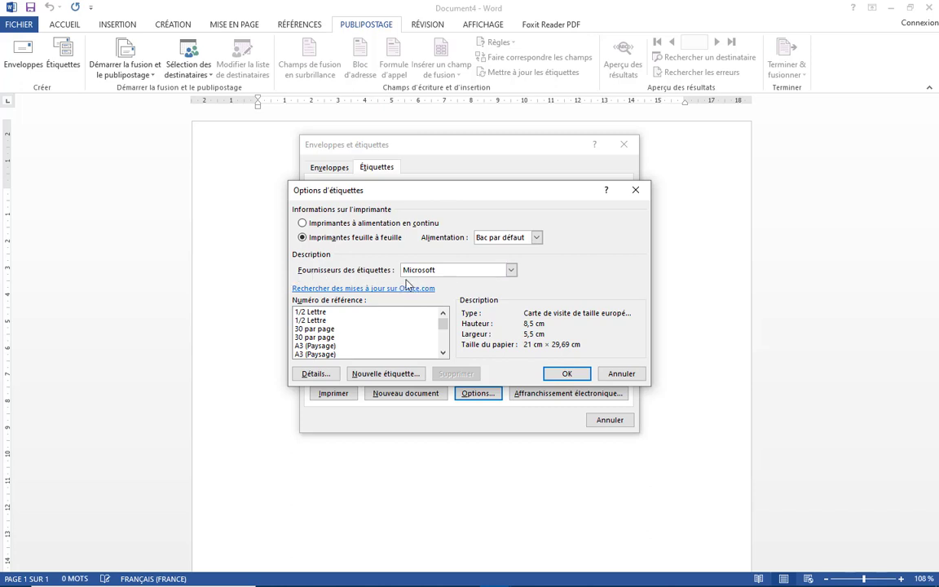
left_click(509, 271)
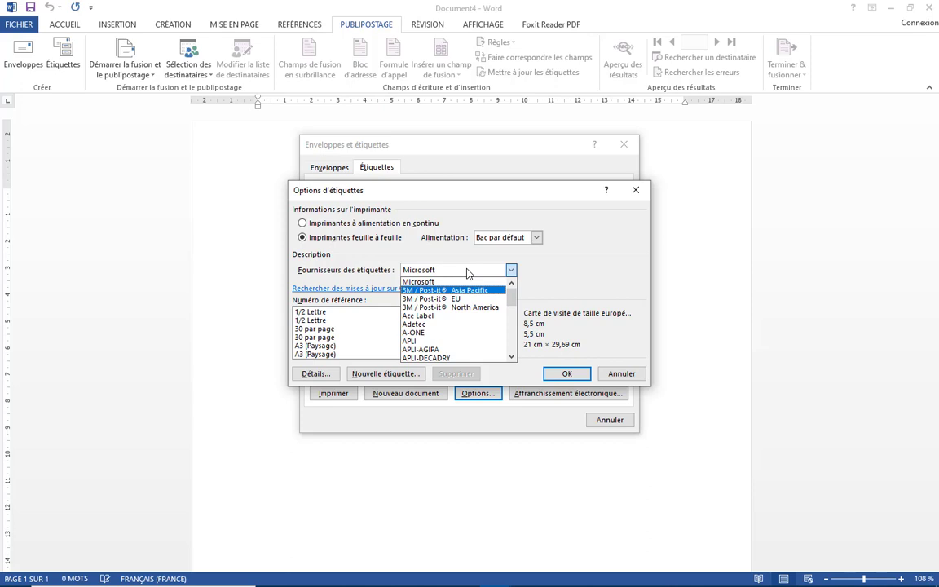
left_click(468, 273)
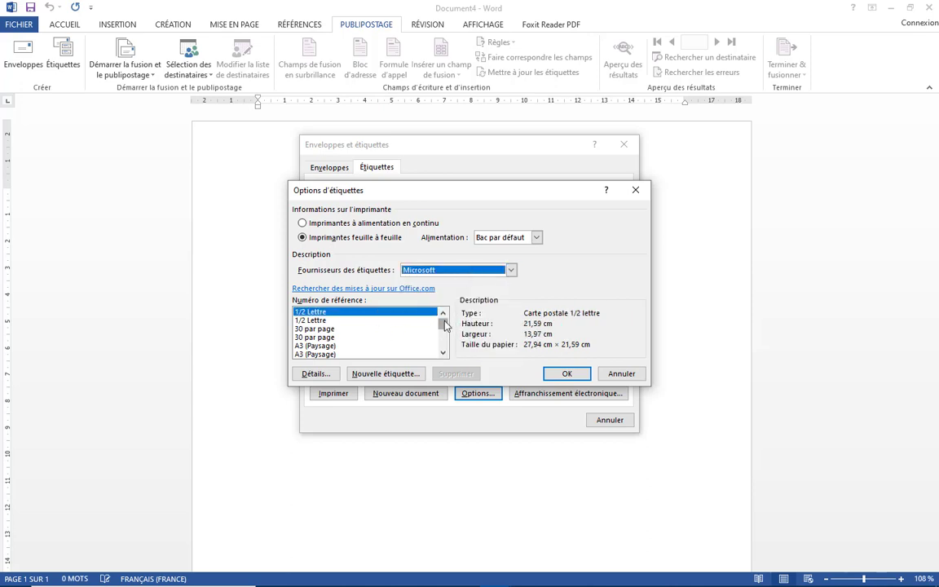
left_click_drag(444, 326, 442, 344)
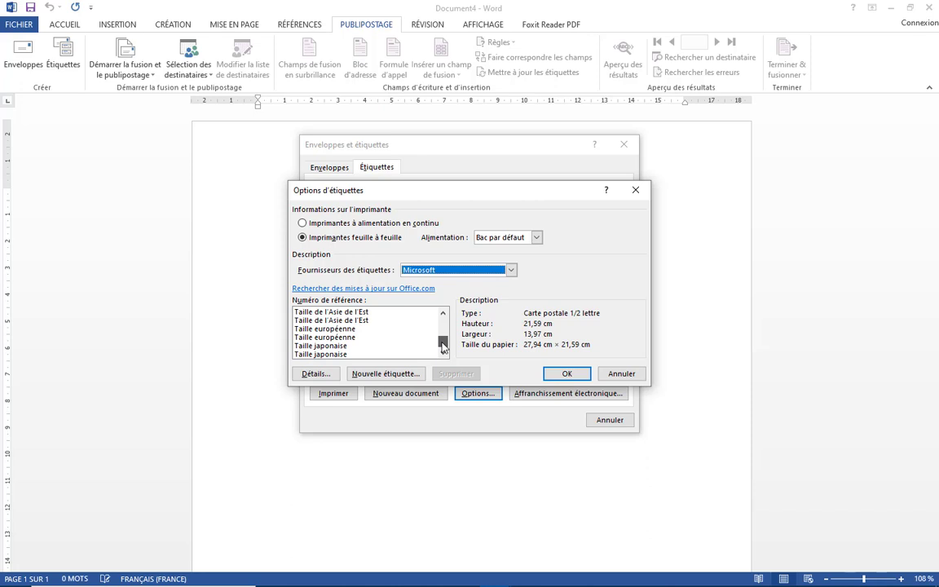
left_click(331, 329)
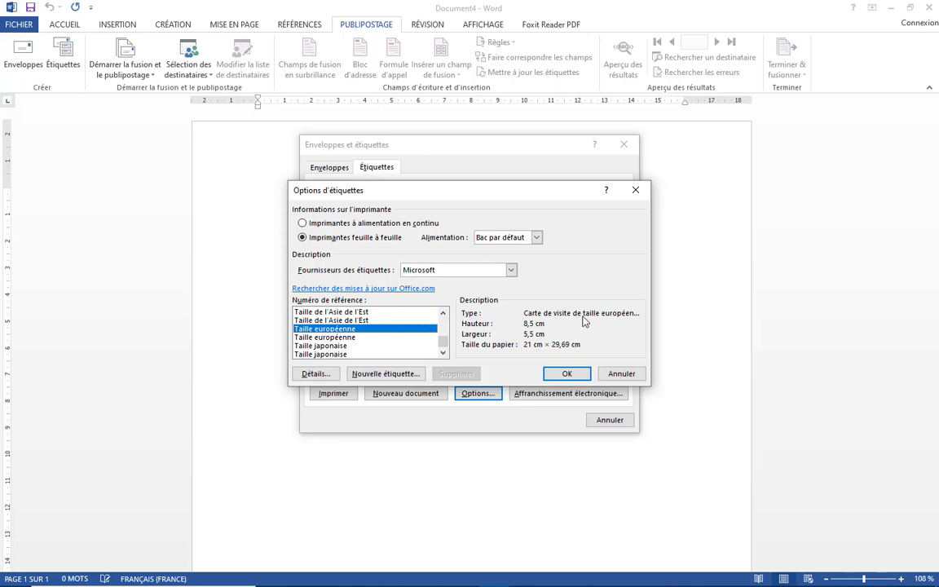
left_click(568, 373)
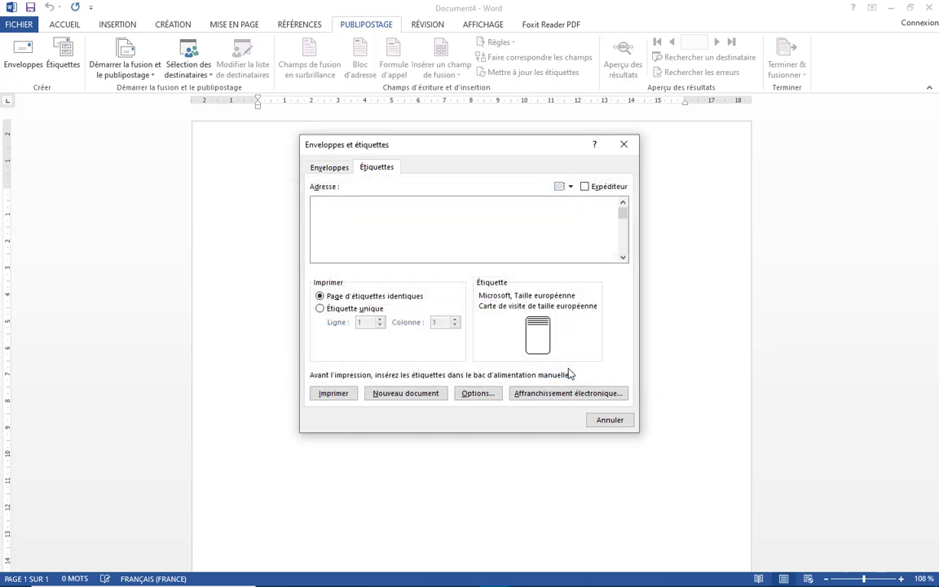
Create the Étiquettes5 label document and scroll through its empty business-card cells
left_click(404, 394)
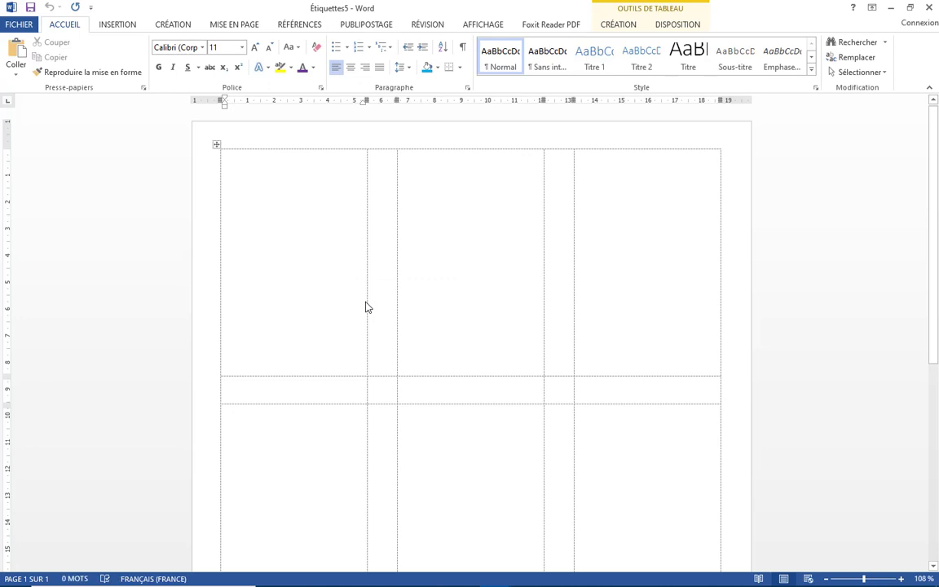
scroll(375, 244, "down", 6)
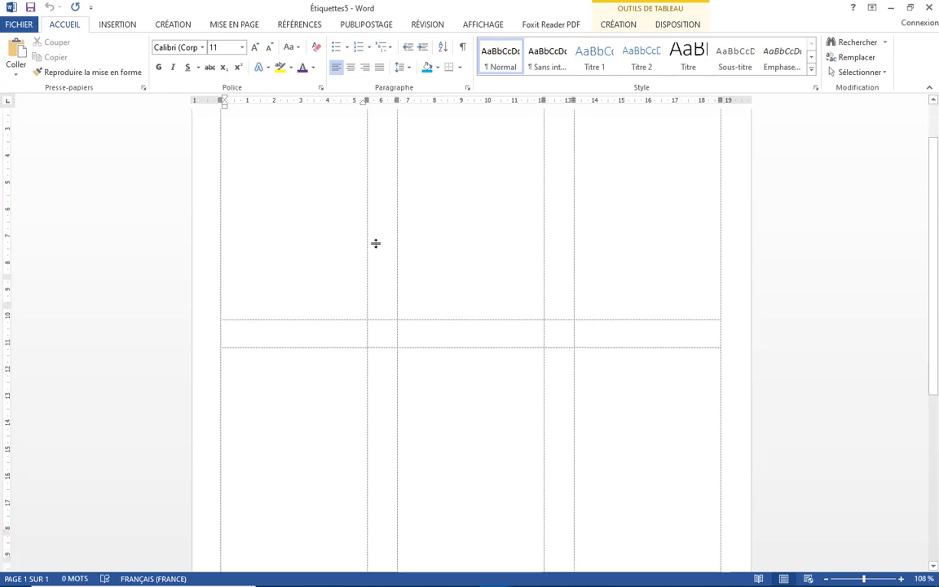
scroll(375, 247, "up", 6)
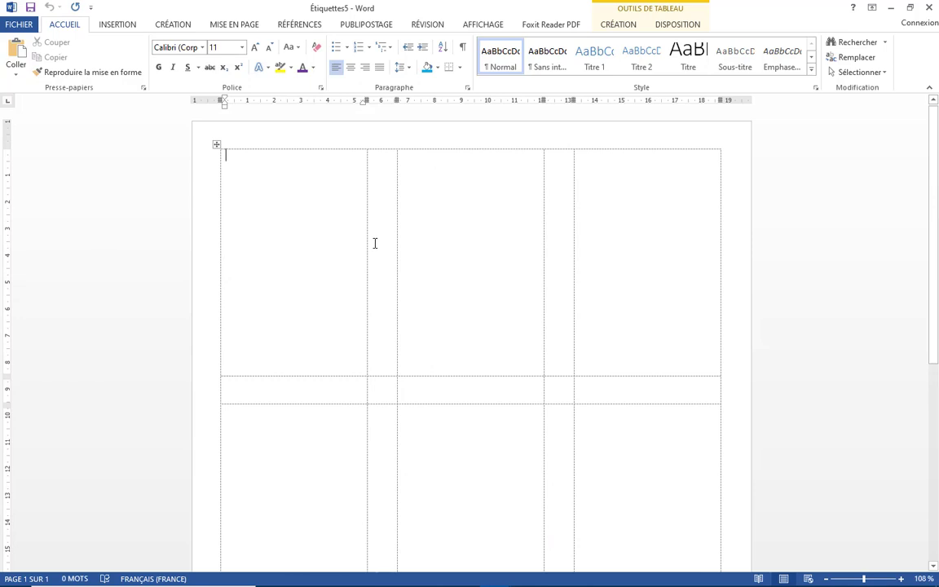
scroll(332, 272, "down", 6)
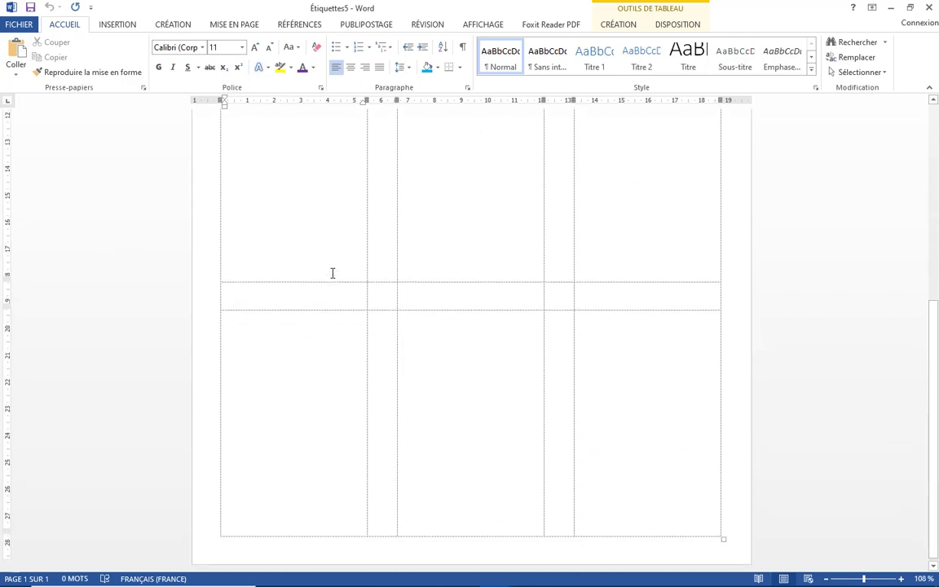
scroll(333, 273, "up", 6)
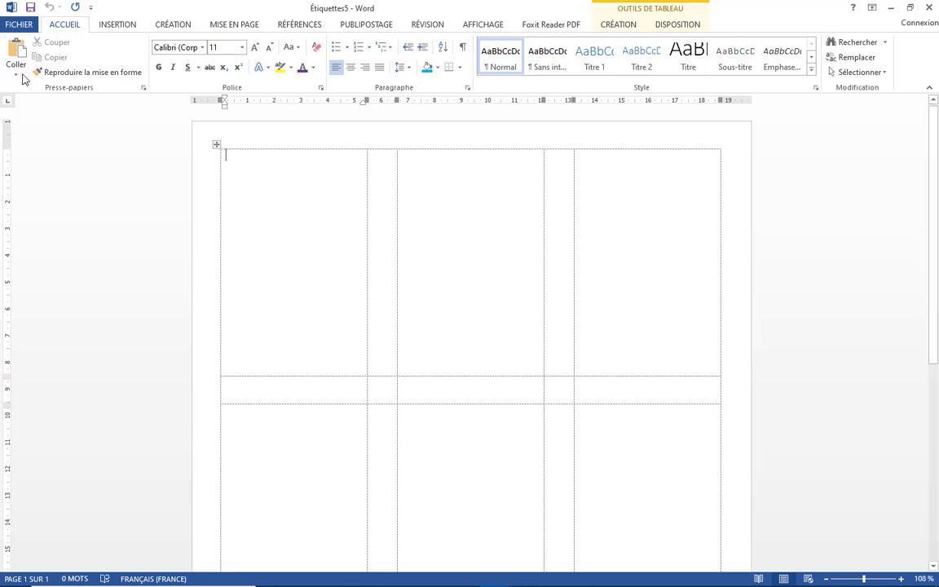
Give the first label cell Bleu clair shading
left_click(628, 26)
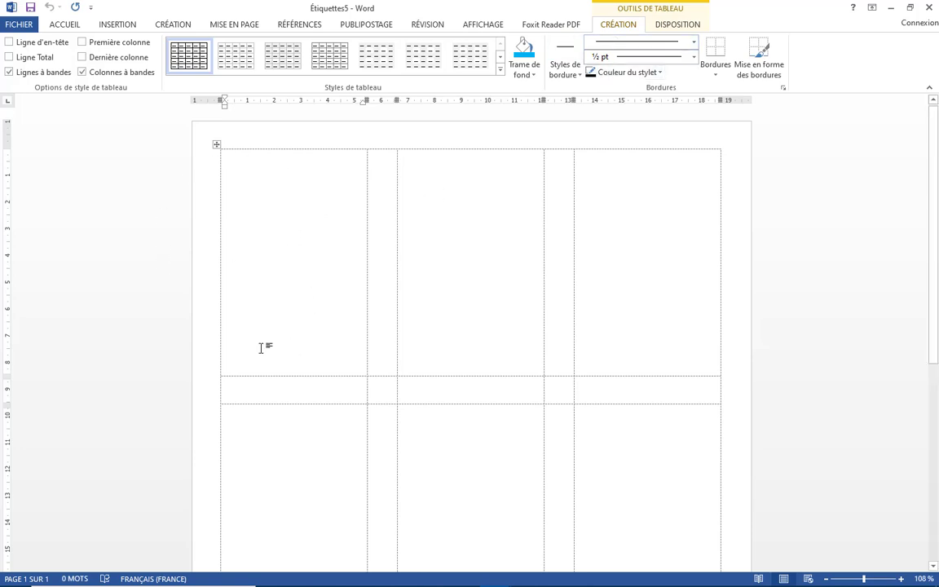
left_click(532, 75)
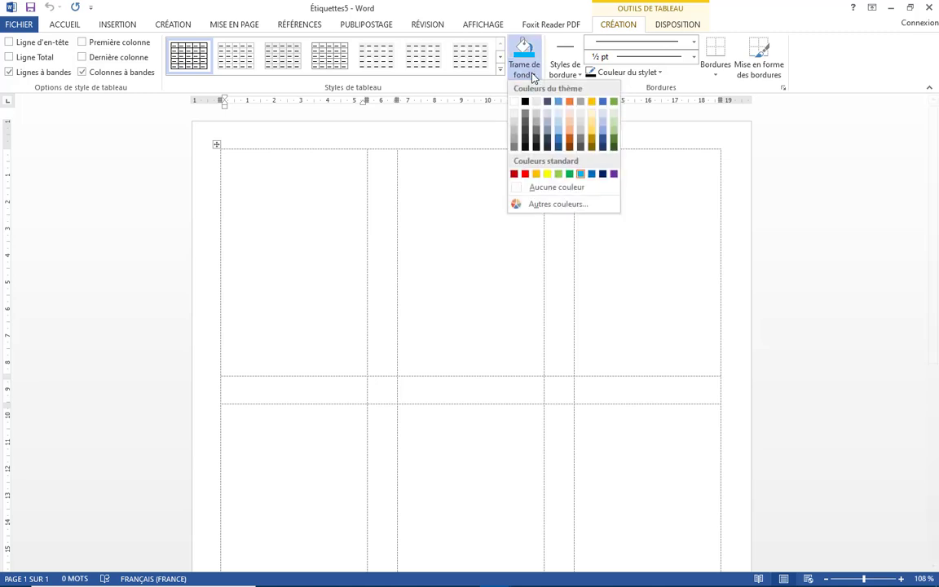
left_click(581, 174)
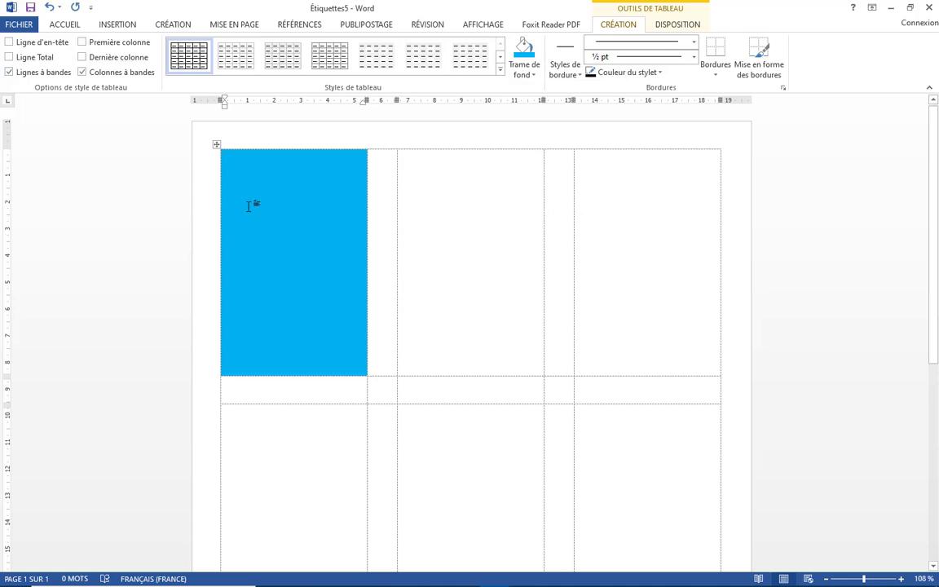
Draw a taller rounded rectangle in the blue cell, styled white with a thin outline
left_click(119, 26)
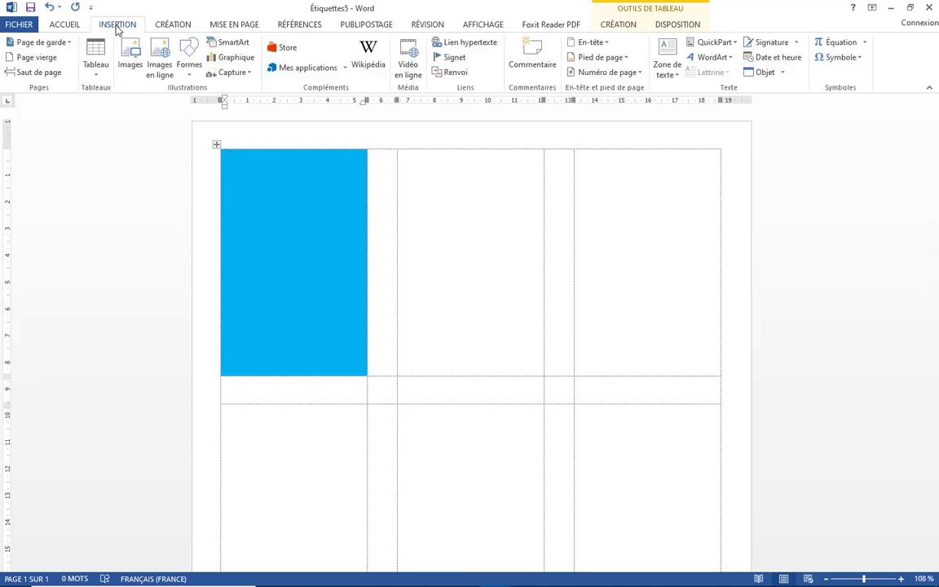
left_click(186, 75)
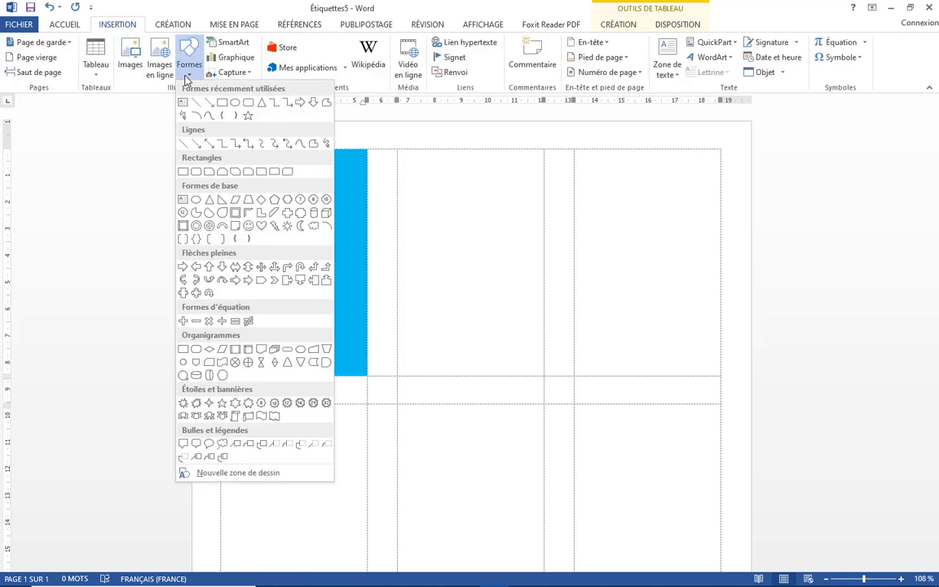
left_click(196, 172)
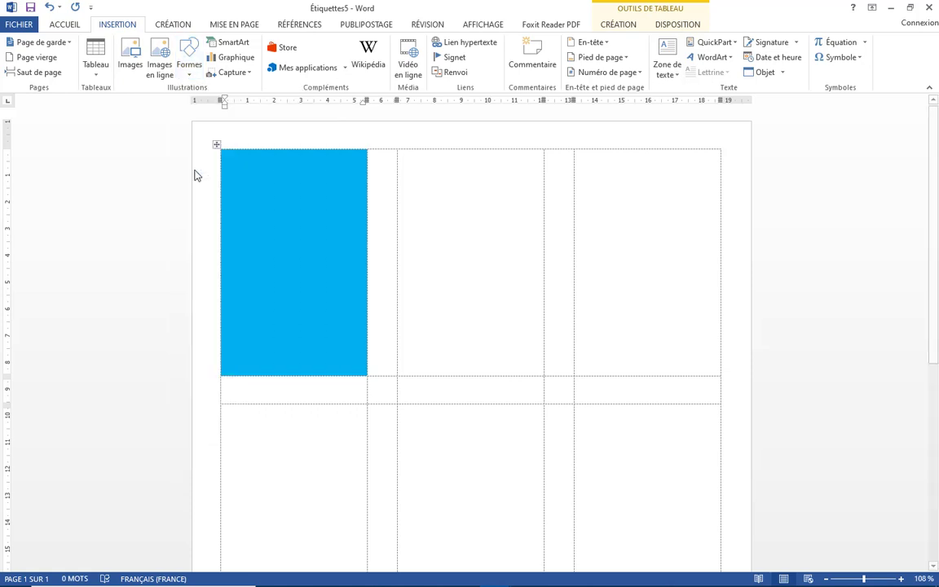
left_click_drag(236, 251, 354, 367)
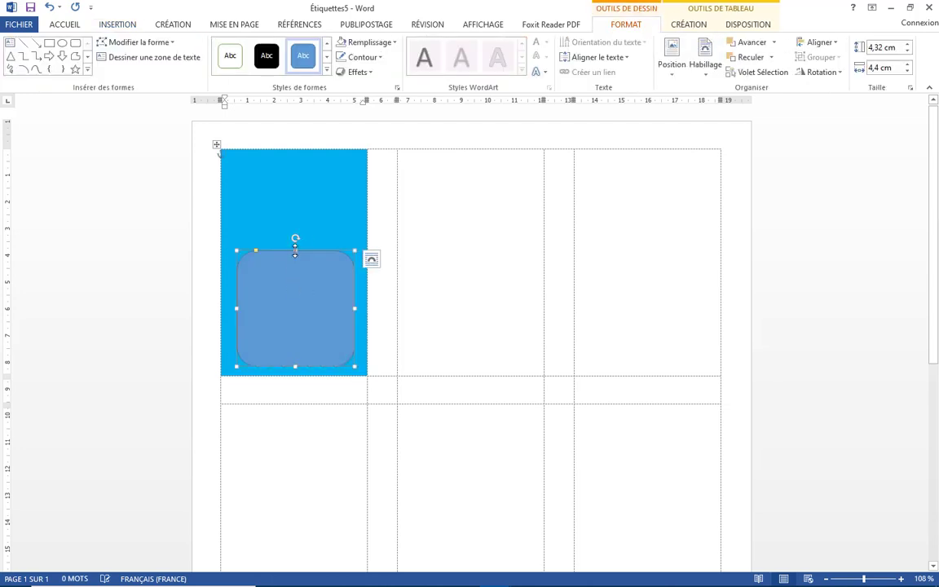
left_click_drag(294, 250, 294, 227)
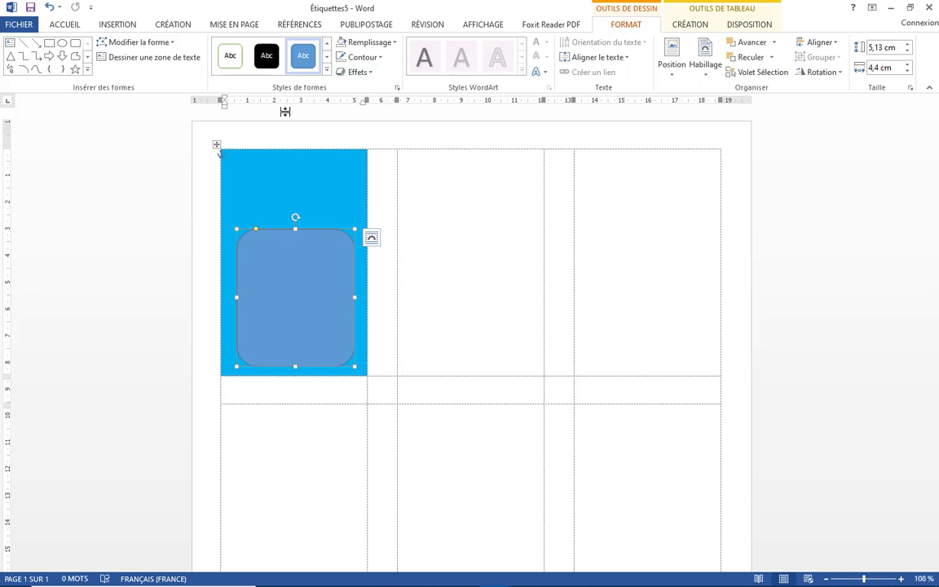
left_click(228, 58)
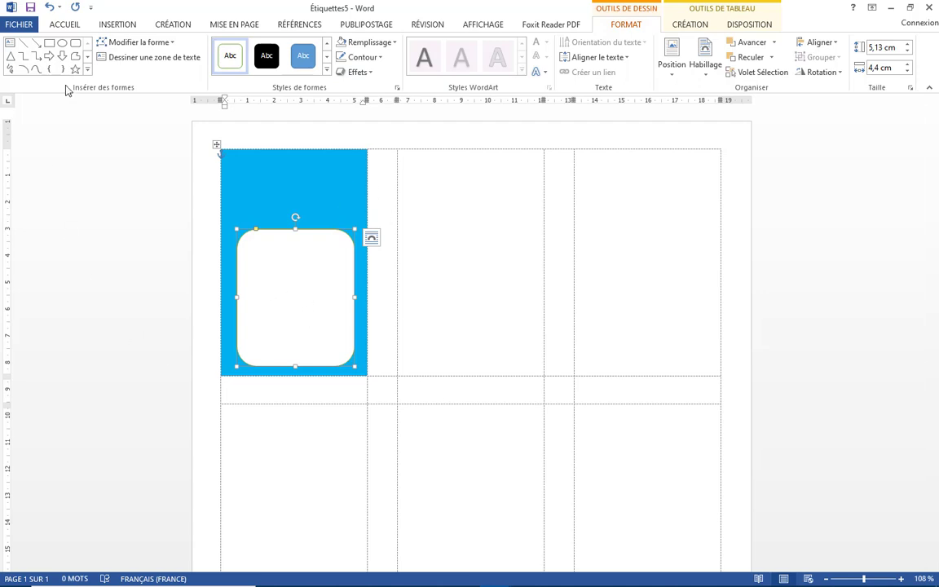
left_click(23, 43)
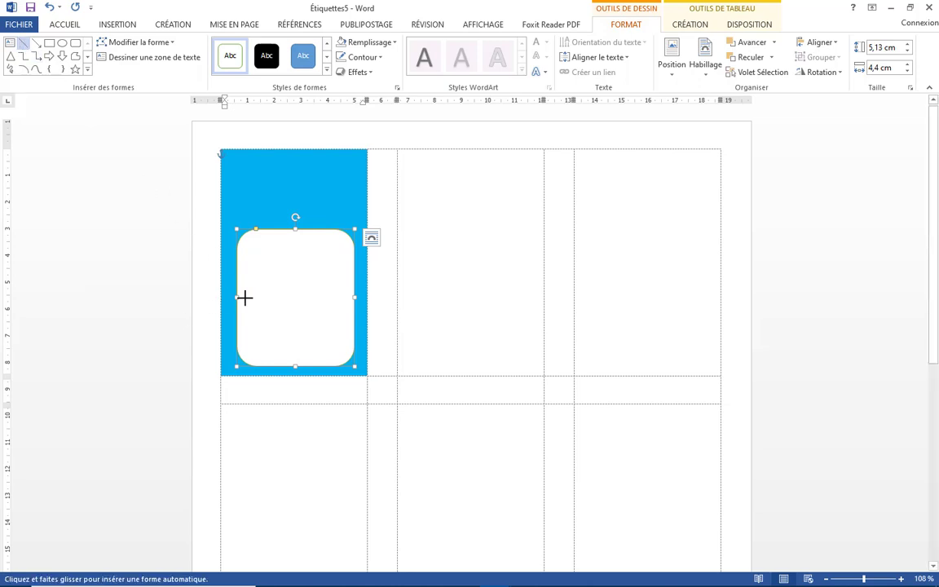
Draw a horizontal line across the rectangle's middle and make it 3 pt thick
left_click_drag(246, 298, 345, 298)
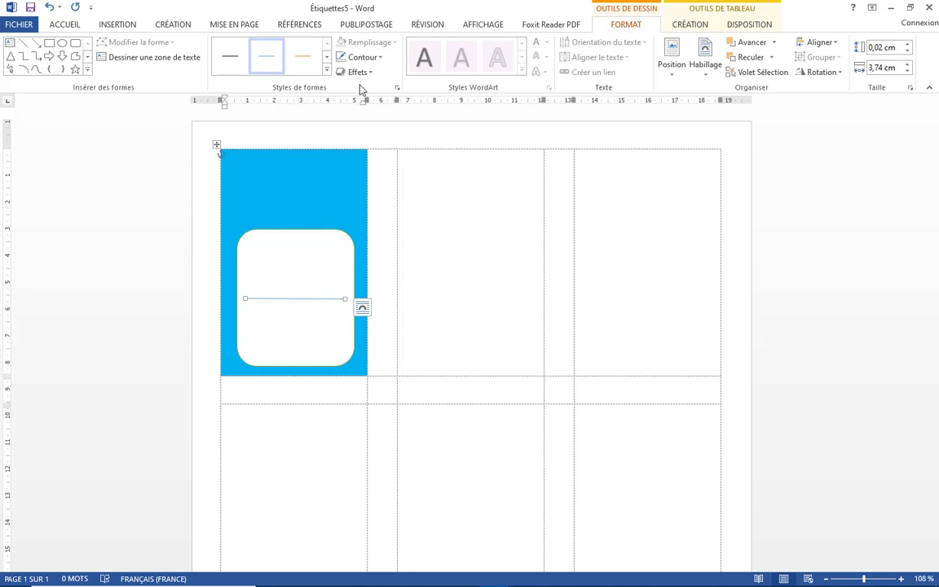
left_click(380, 62)
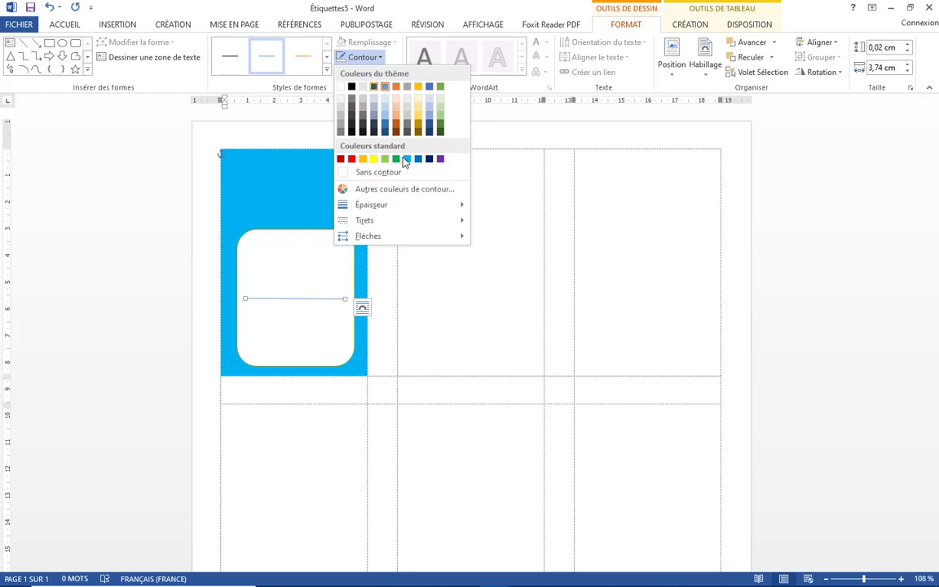
mouse_move(377, 205)
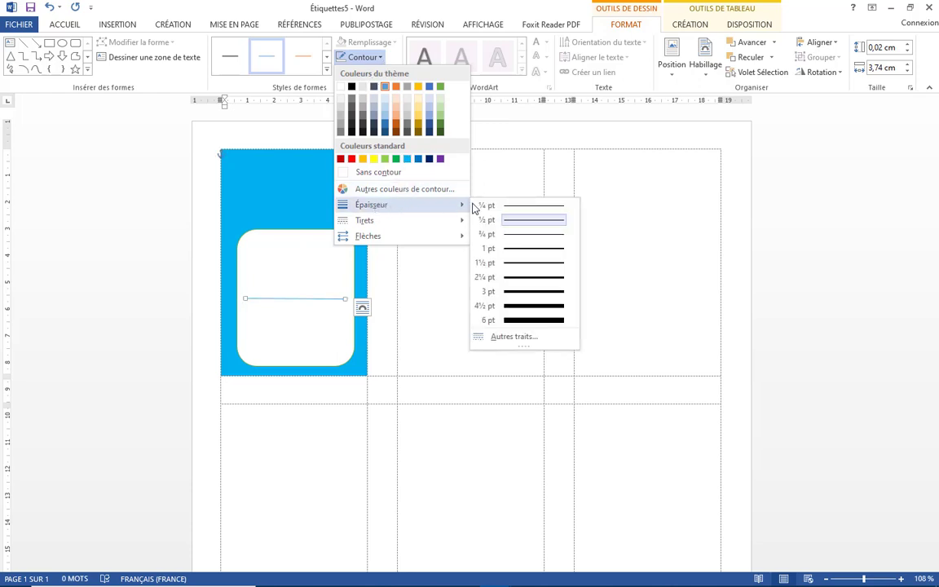
left_click(507, 292)
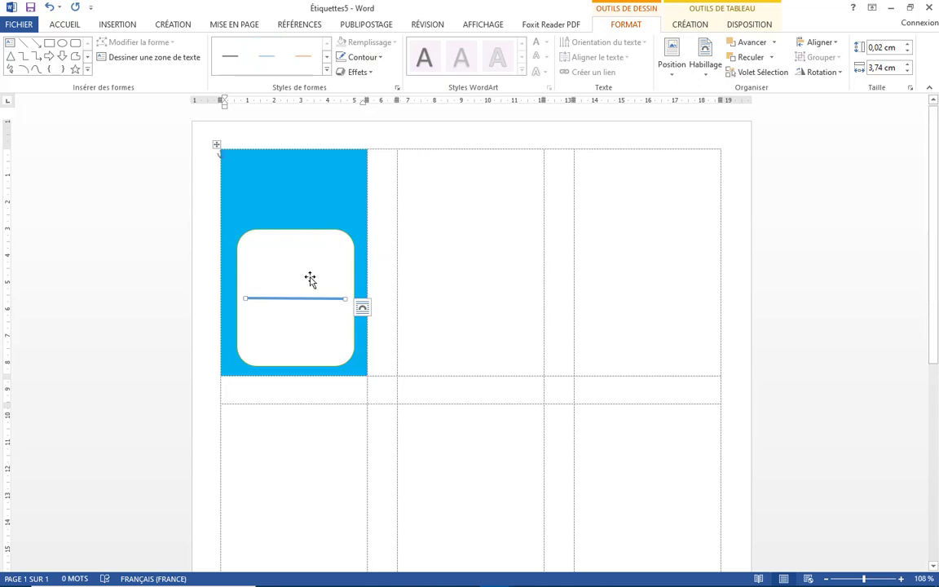
left_click(137, 59)
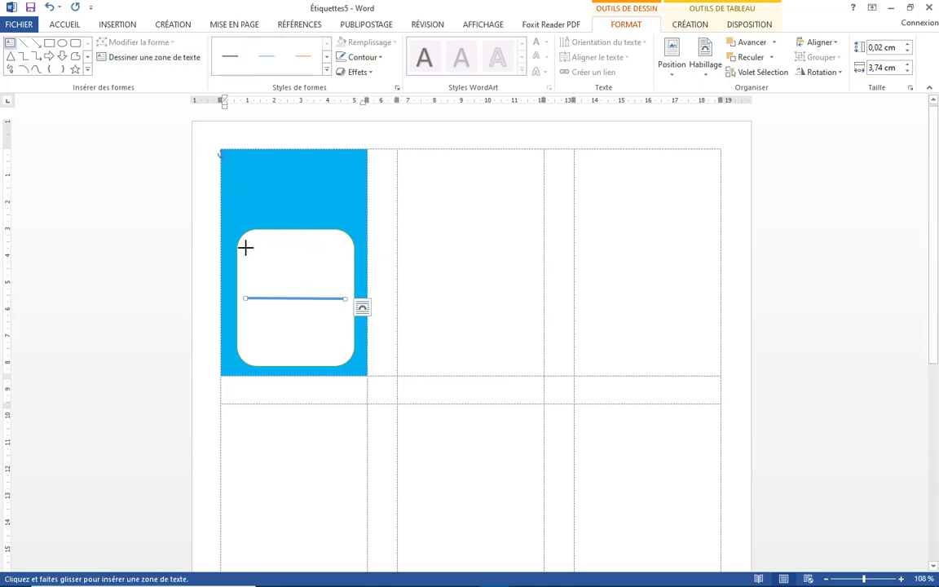
Draw a text box above the line with no fill and no outline
left_click_drag(244, 249, 334, 293)
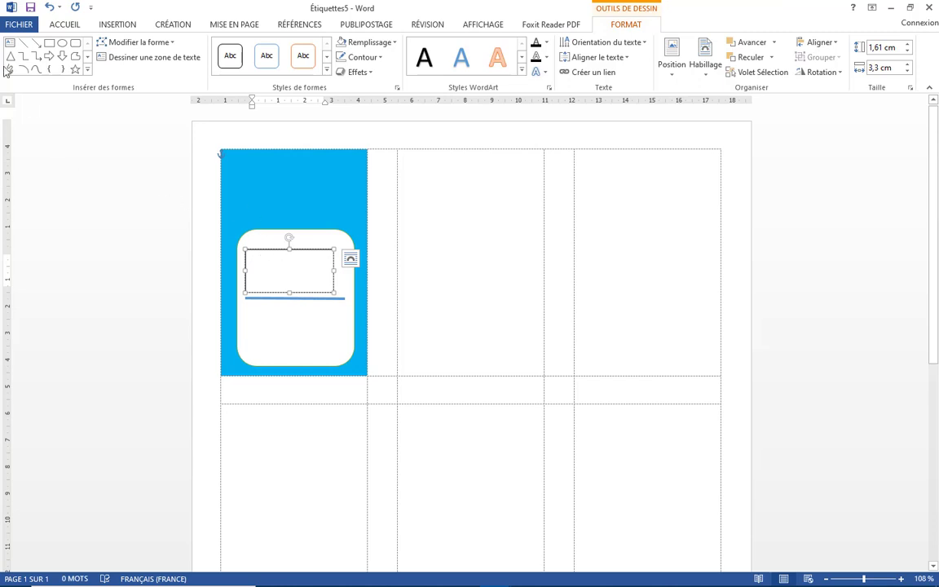
left_click(371, 45)
left_click(361, 156)
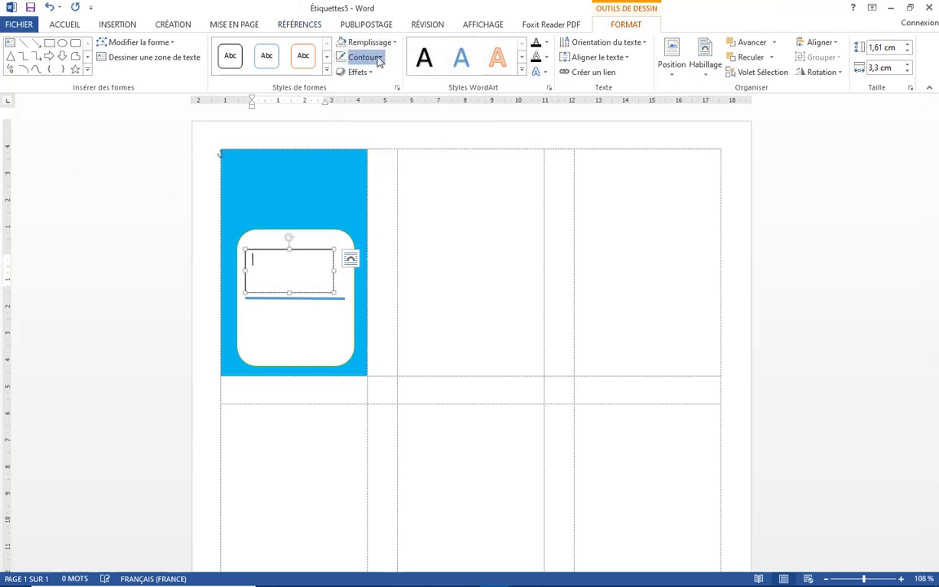
left_click(378, 58)
left_click(379, 173)
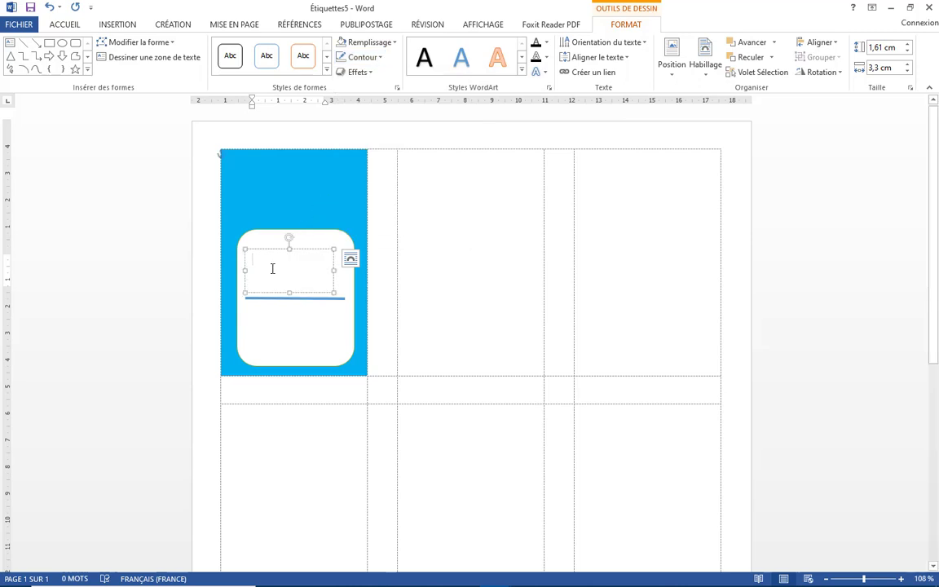
Type NOM and PRENOM on two lines, centred and bold
type("NOM")
key("Return")
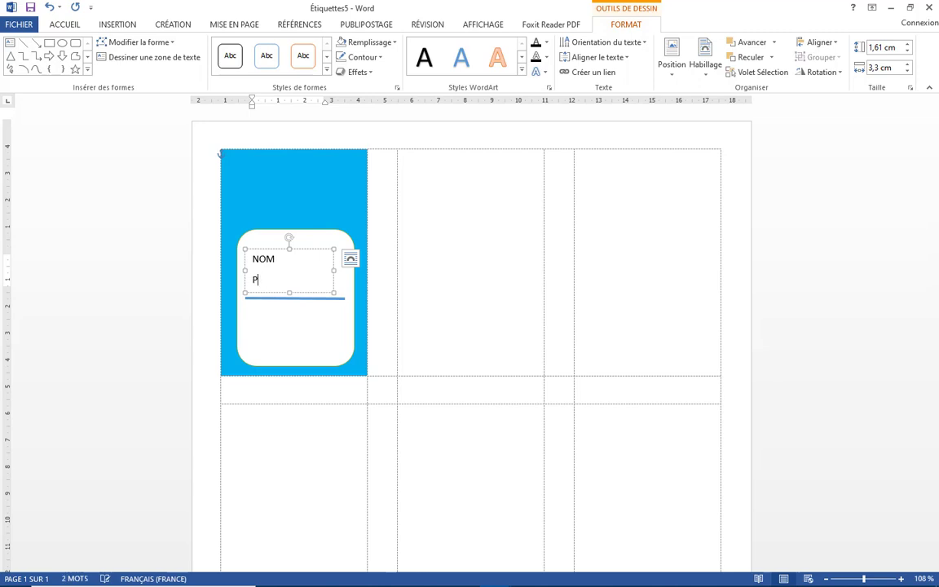
type("PRENOM")
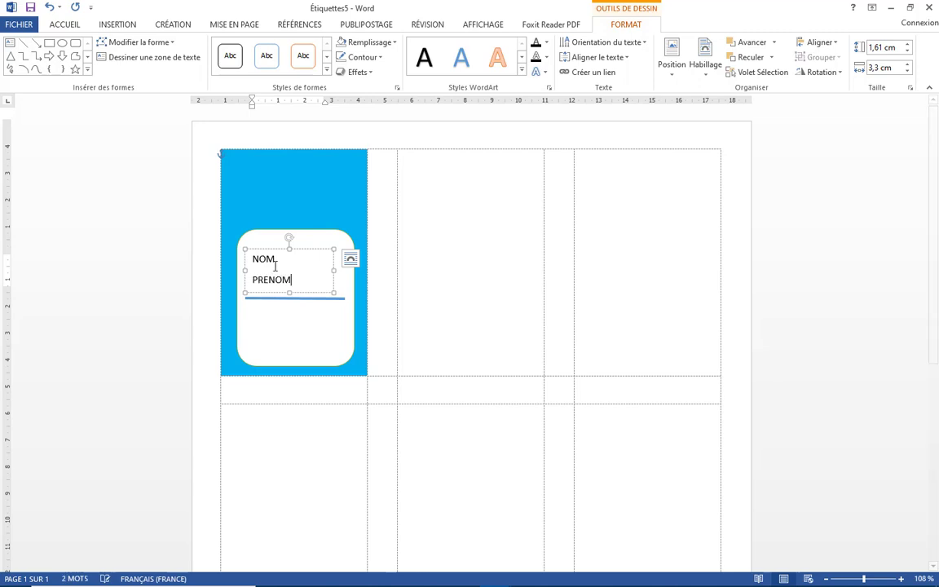
left_click(304, 247)
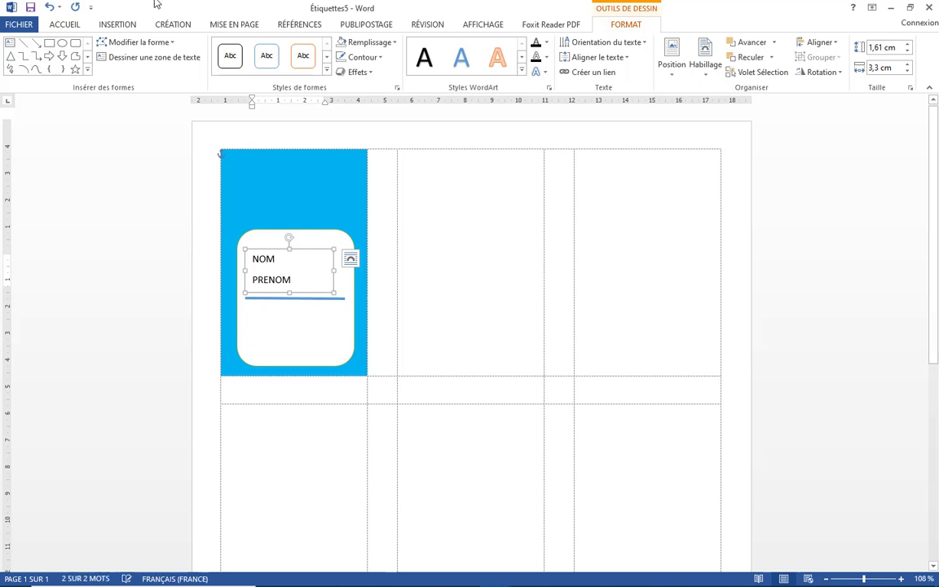
left_click(65, 24)
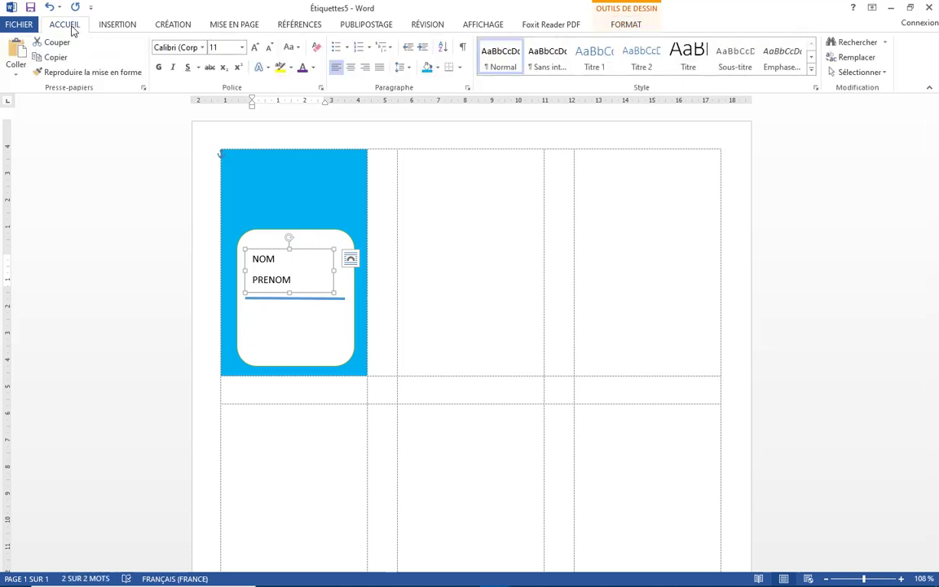
left_click(351, 68)
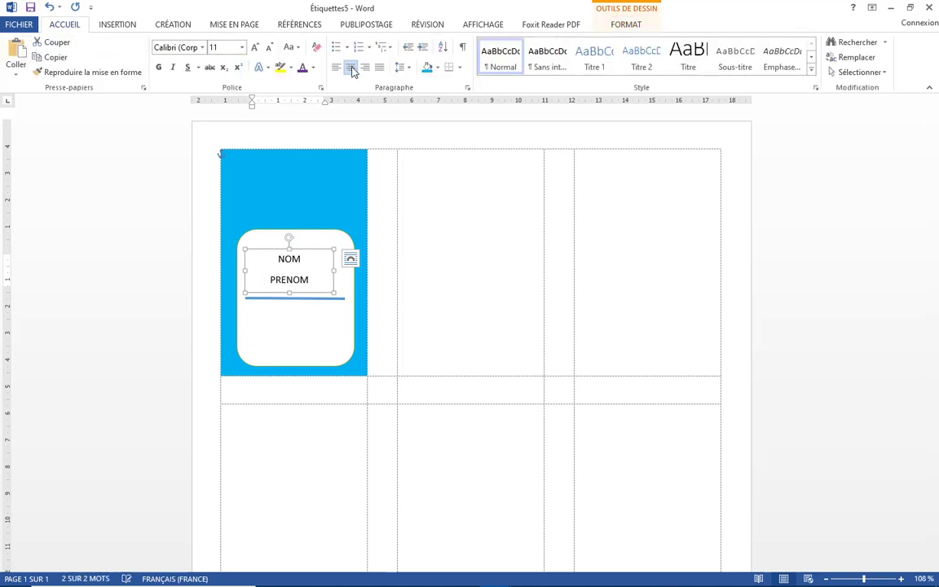
left_click(158, 67)
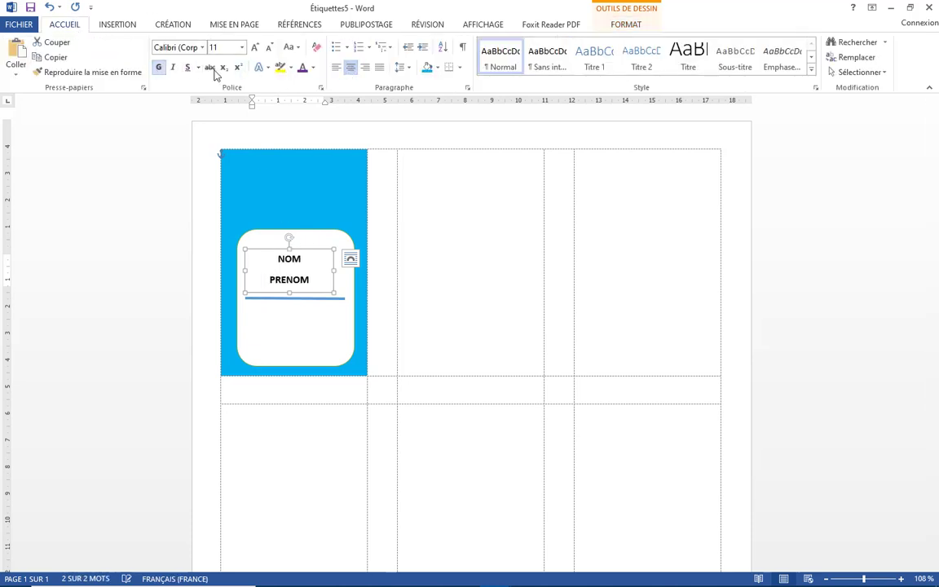
Remove the paragraph spacing under NOM and lower the name box onto the blue line
left_click(407, 68)
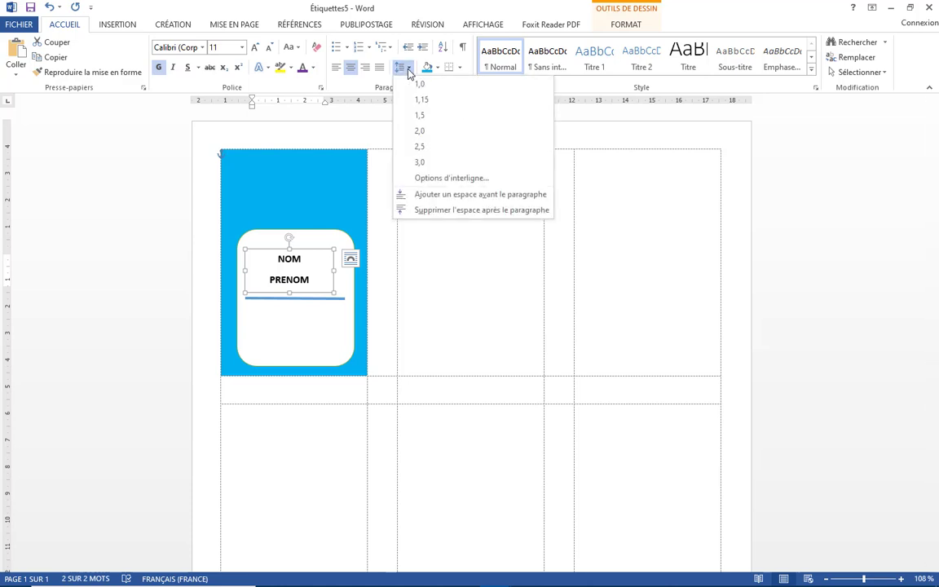
left_click(435, 211)
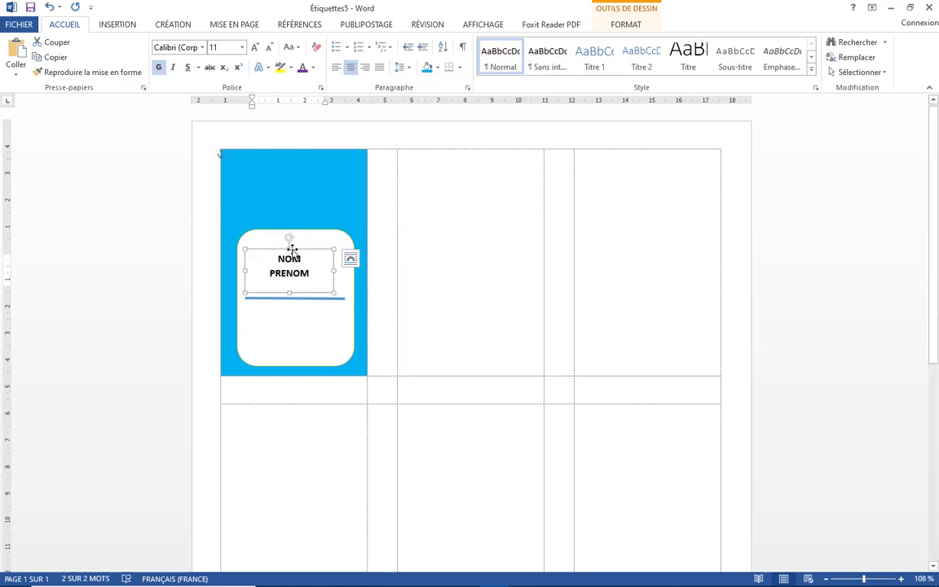
left_click_drag(289, 247, 289, 255)
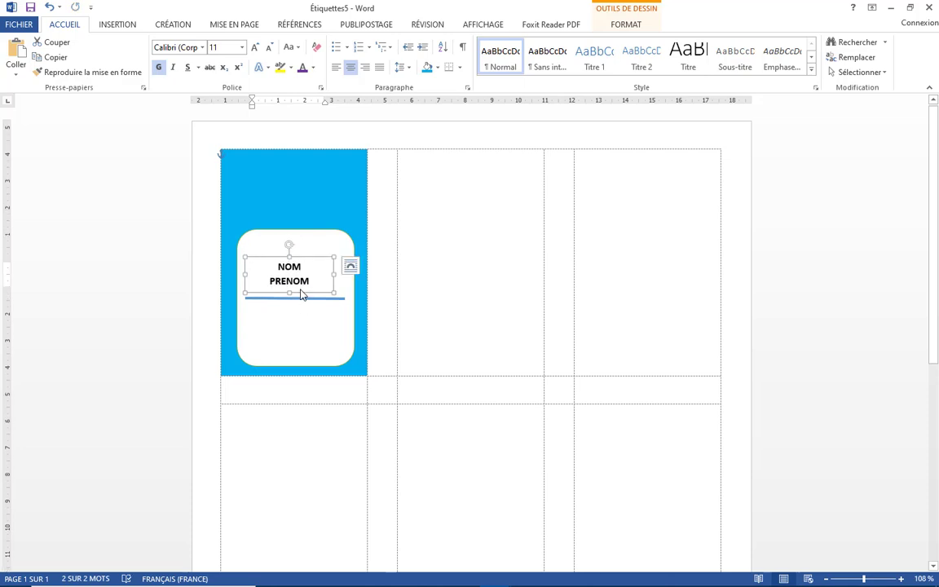
left_click_drag(300, 291, 301, 302)
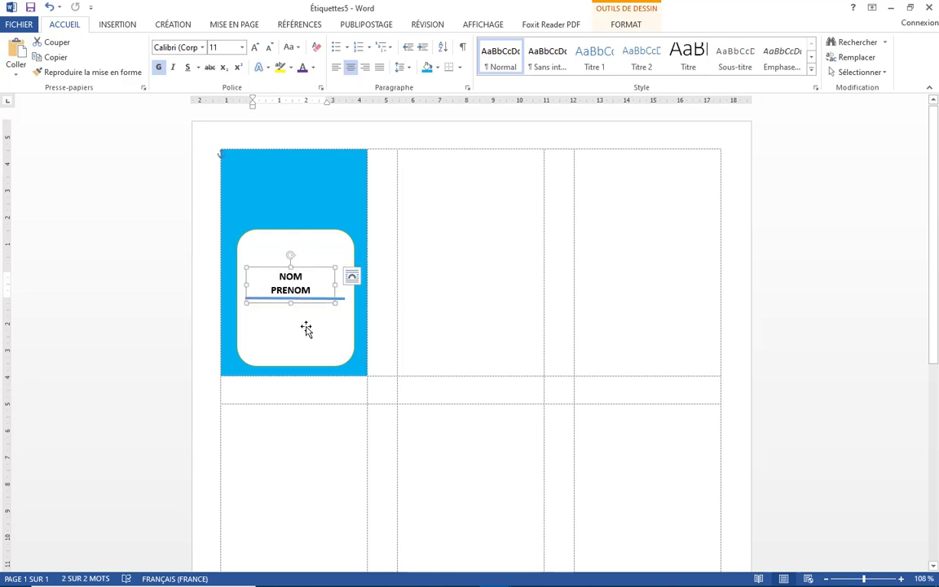
left_click(306, 329)
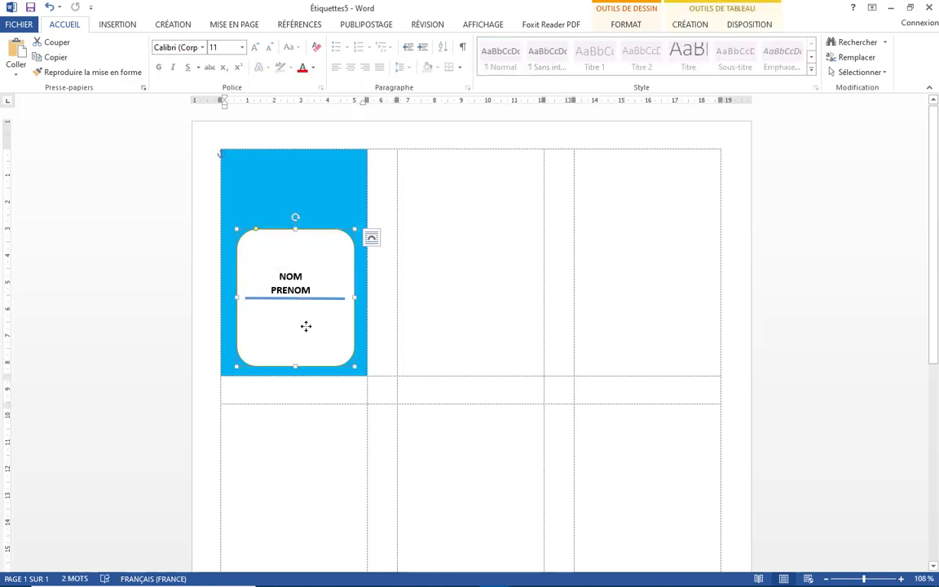
Draw a text box below the blue line with no fill and no outline
left_click(114, 25)
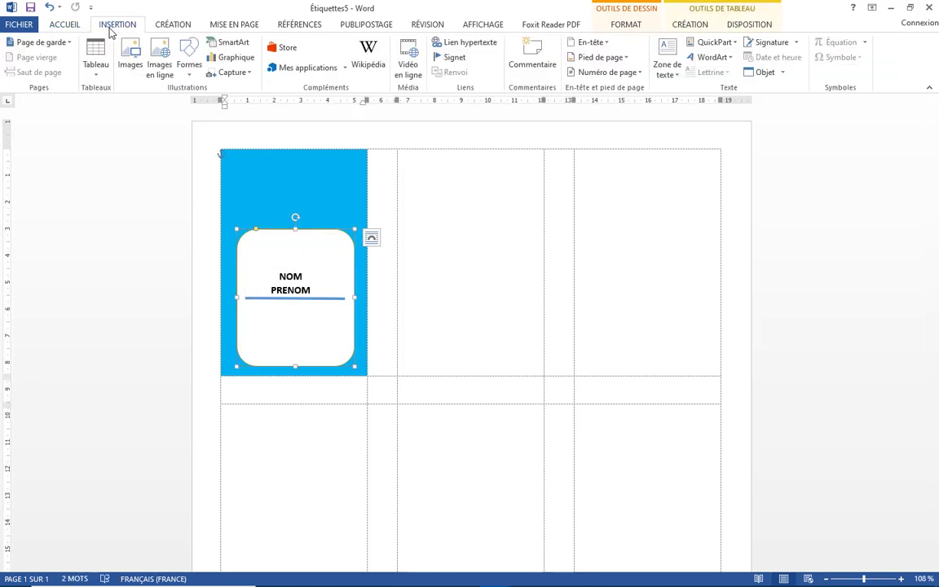
left_click(667, 67)
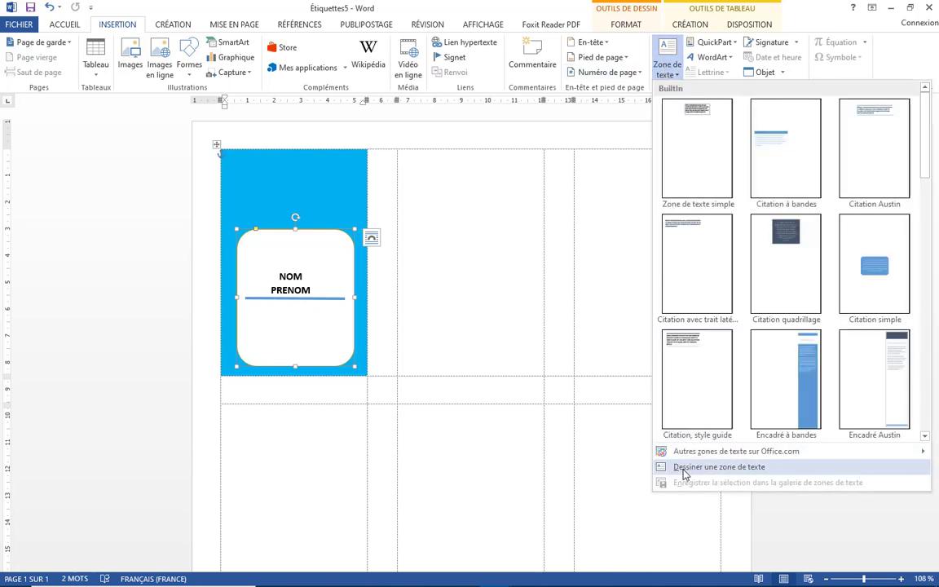
left_click(685, 468)
mouse_move(257, 304)
left_mouse_down()
mouse_move(273, 342)
mouse_move(348, 338)
mouse_move(311, 303)
left_mouse_up()
left_click(306, 322)
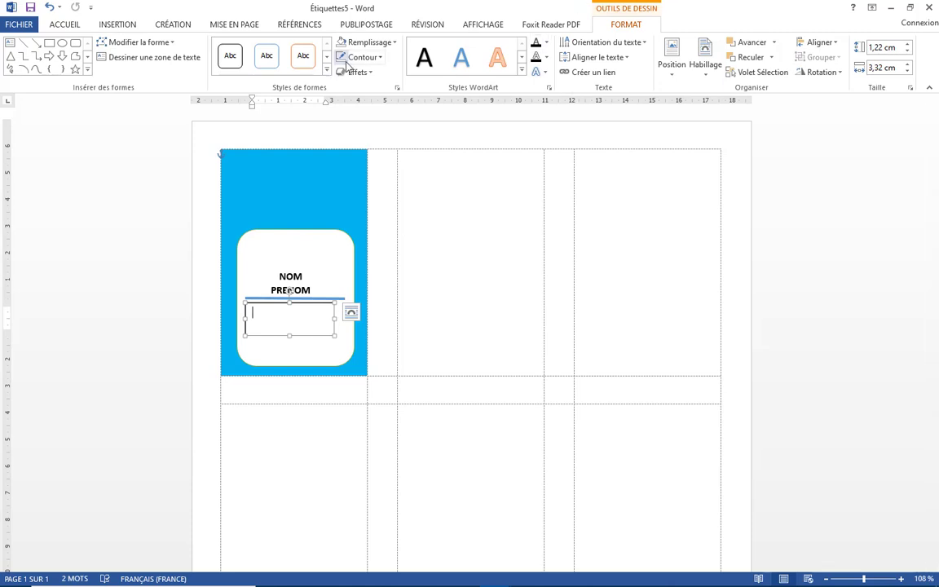
left_click(367, 42)
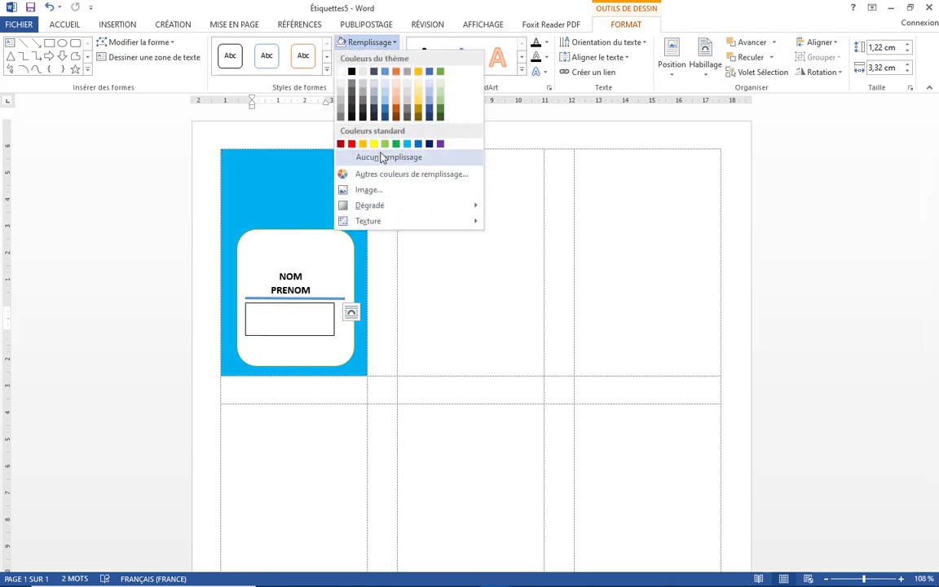
left_click(377, 156)
left_click(351, 57)
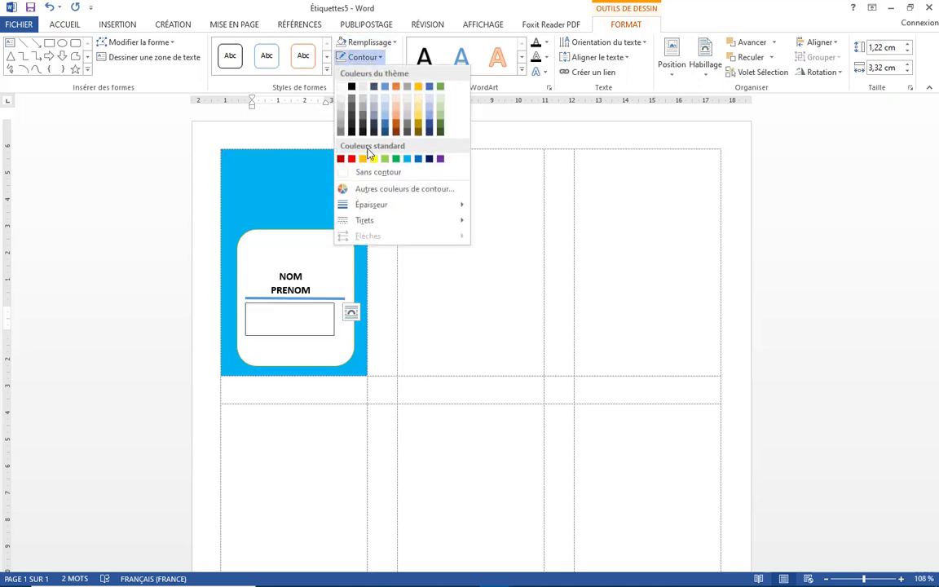
left_click(362, 172)
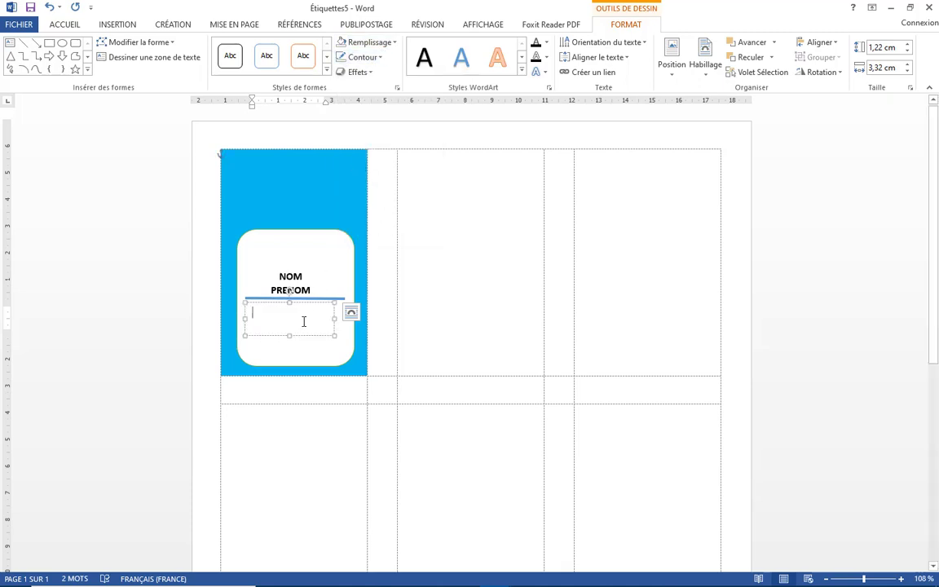
Type INFORMATIQUE and WORD, remove paragraph spacing, centre them, and nudge the box into place
type("INFO")
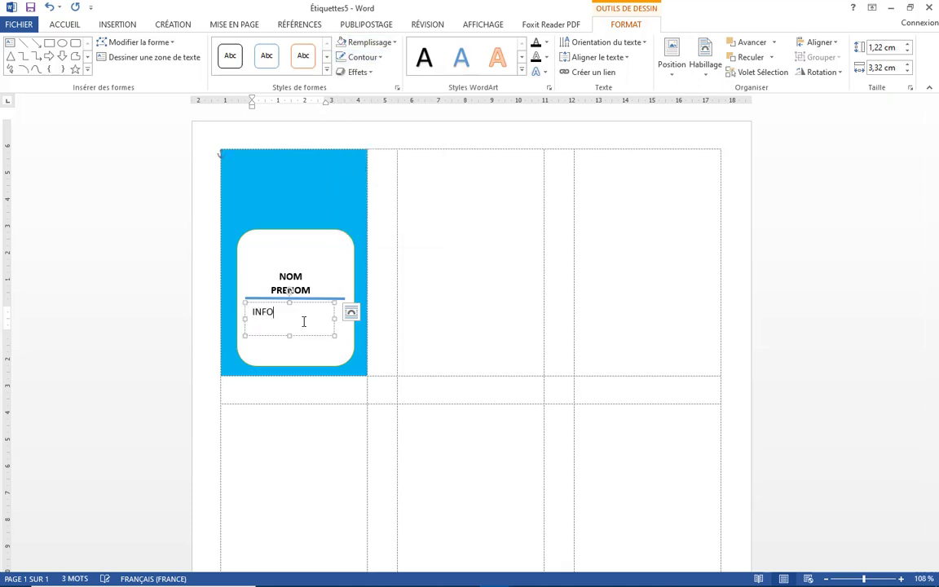
type("RMATIQUE")
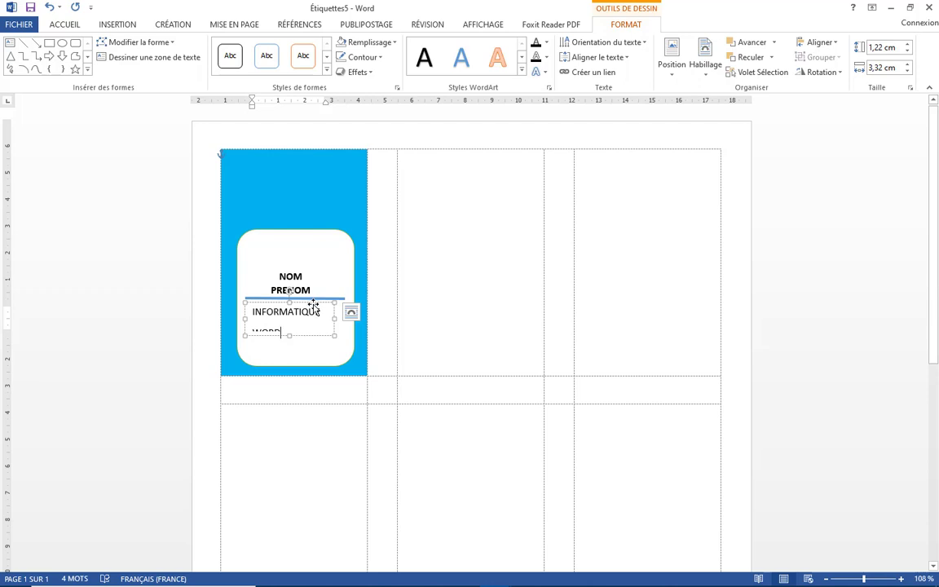
left_click(312, 301)
left_click(319, 326)
key("Escape")
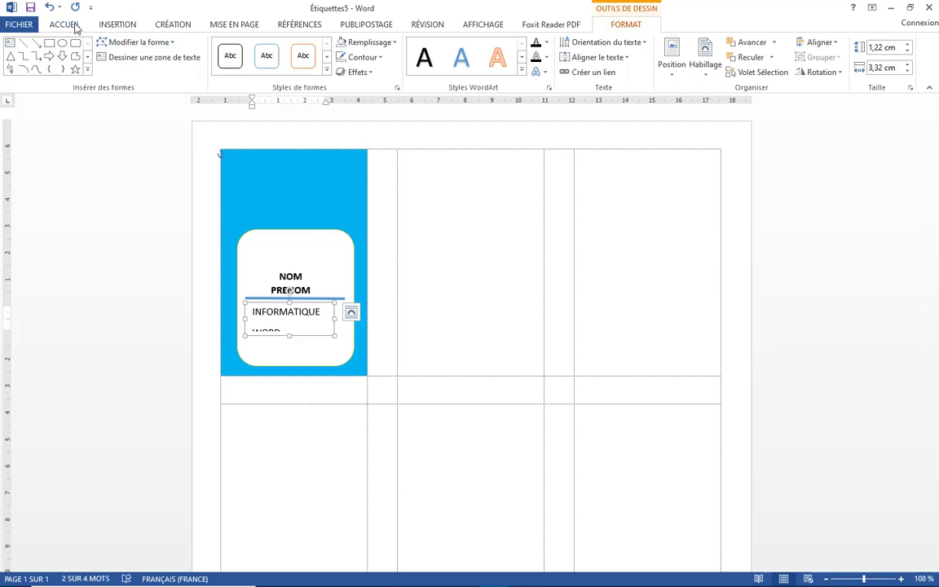
left_click(72, 26)
left_click(405, 69)
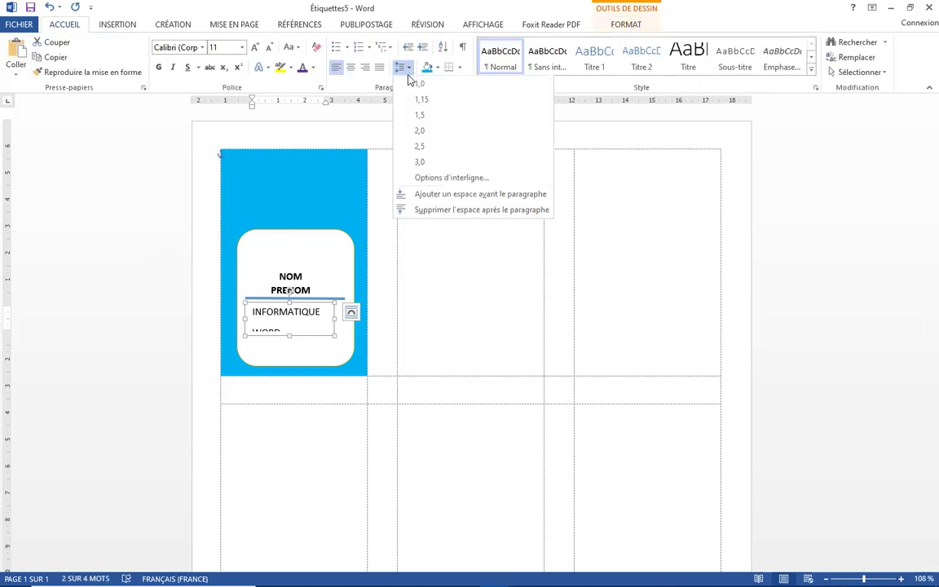
left_click(426, 211)
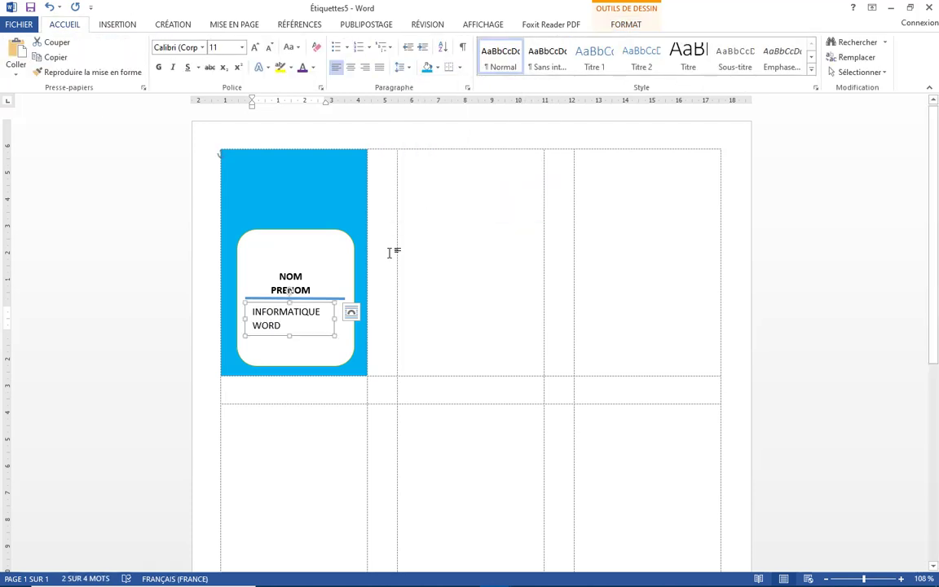
left_click(351, 66)
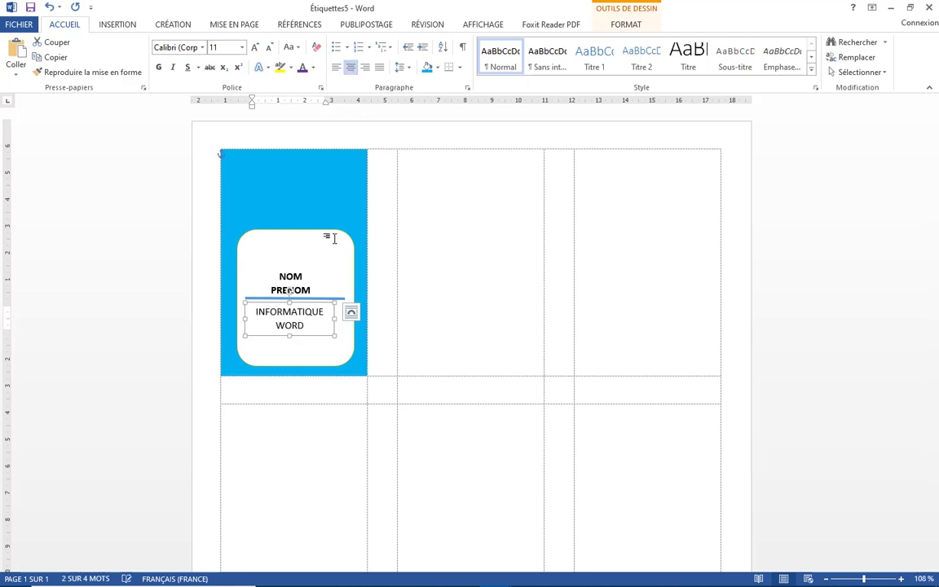
left_click_drag(308, 339, 311, 331)
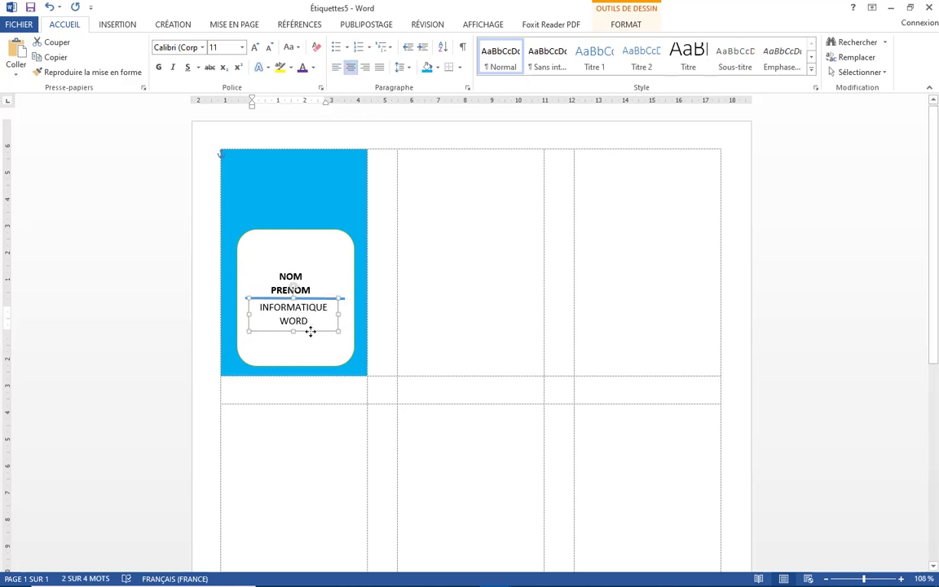
left_click(311, 347)
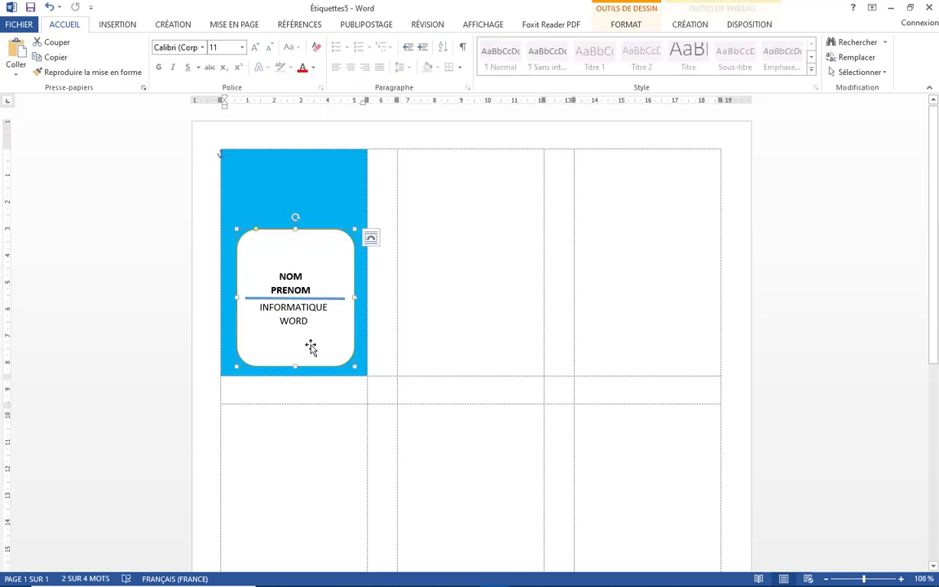
Draw a small text box in the badge's lower left with no fill and no outline
left_click(114, 26)
left_click(666, 67)
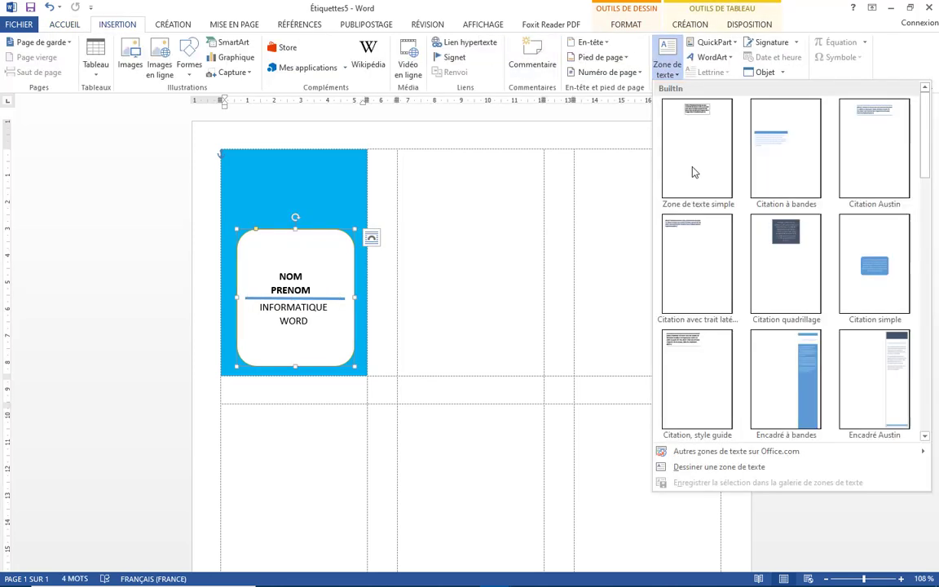
left_click(683, 466)
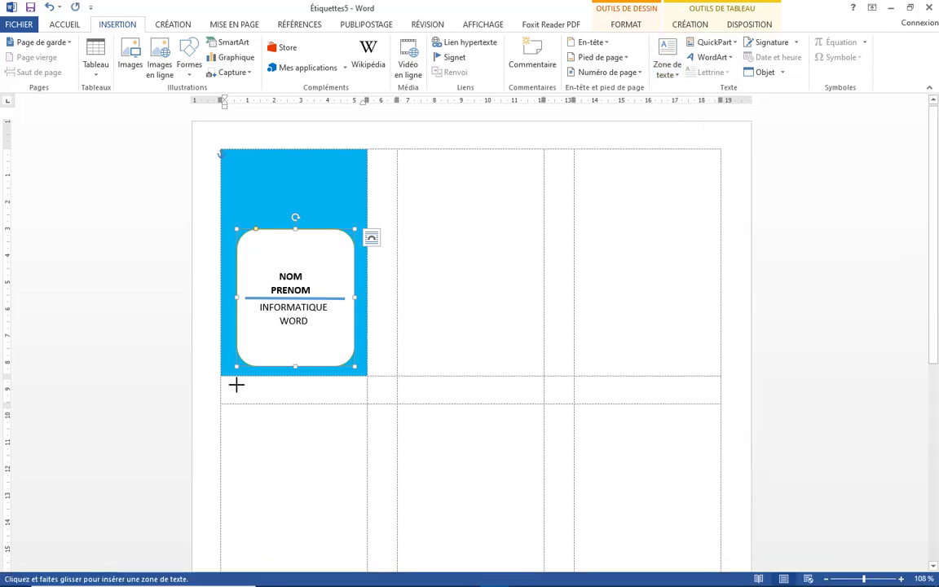
mouse_move(248, 339)
left_mouse_down()
mouse_move(283, 365)
mouse_move(267, 332)
left_mouse_up()
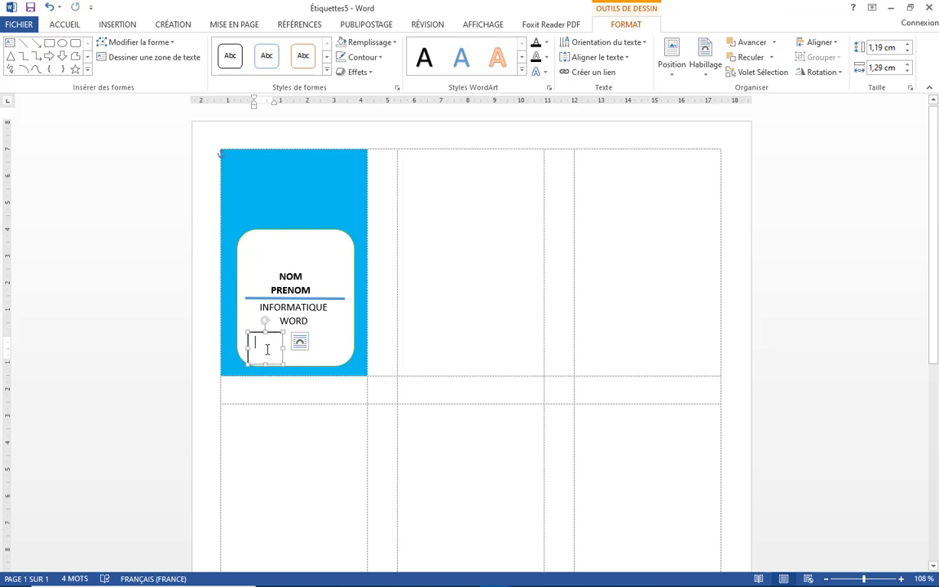
left_click(390, 43)
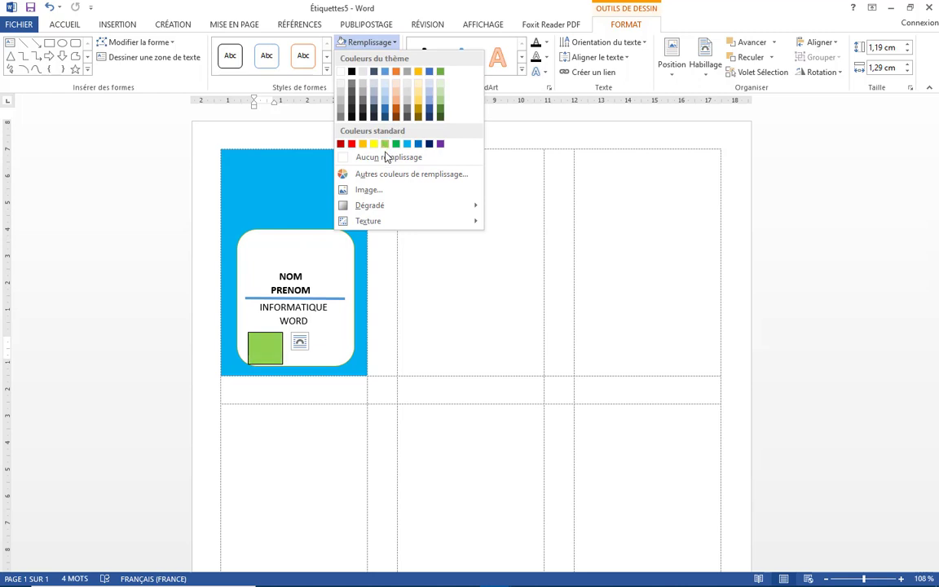
left_click(384, 158)
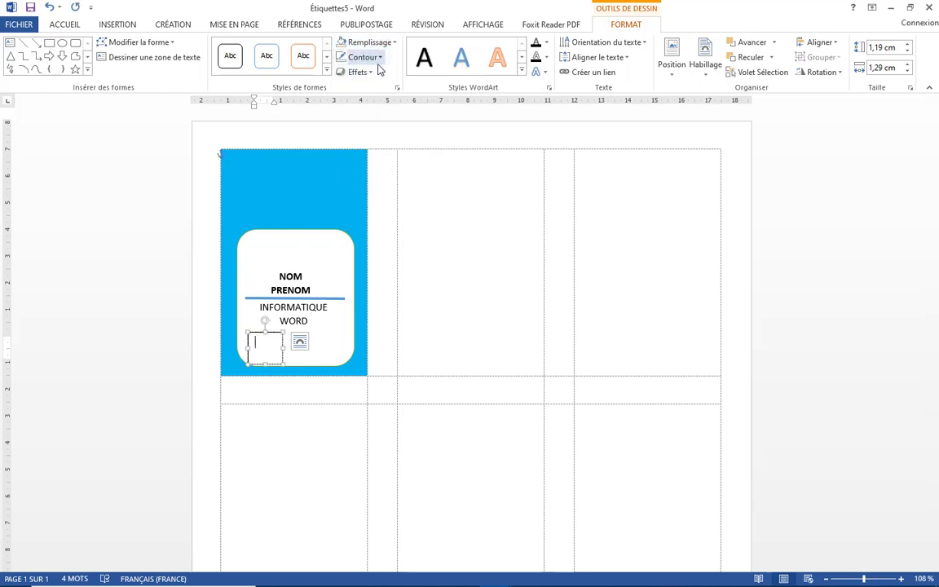
left_click(377, 57)
left_click(382, 170)
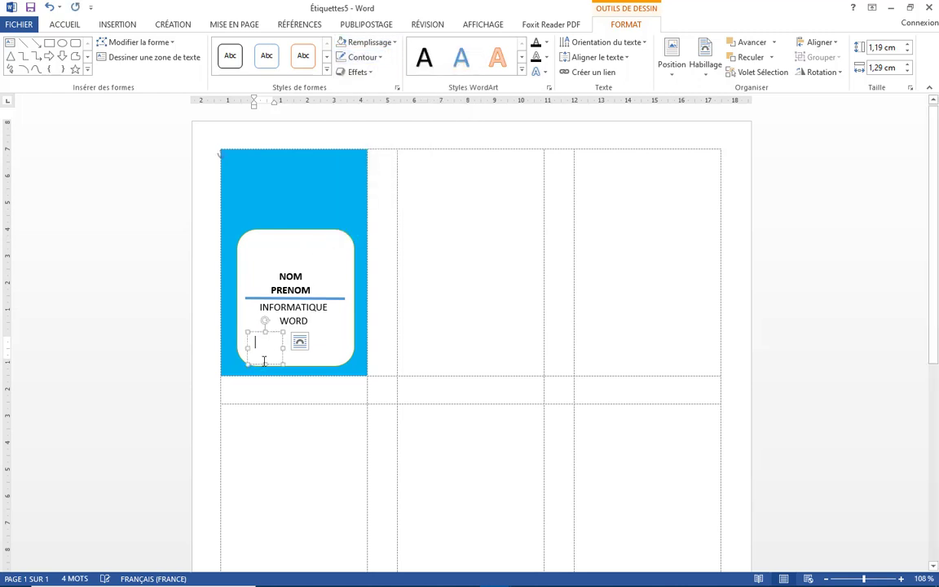
Insert the ZL logo picture and stretch it taller to 0.93 × 0.85 cm
left_click(116, 25)
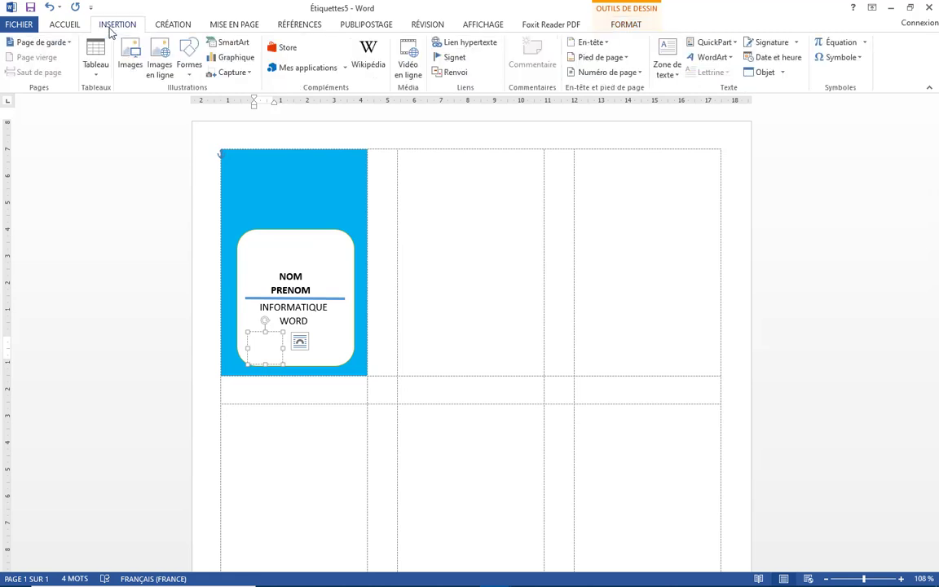
left_click(130, 74)
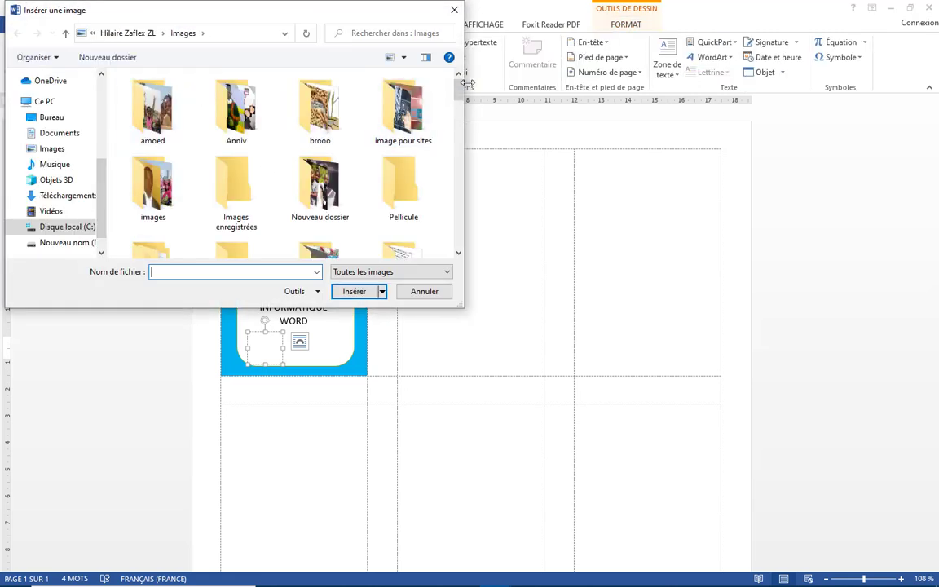
left_click_drag(460, 89, 459, 121)
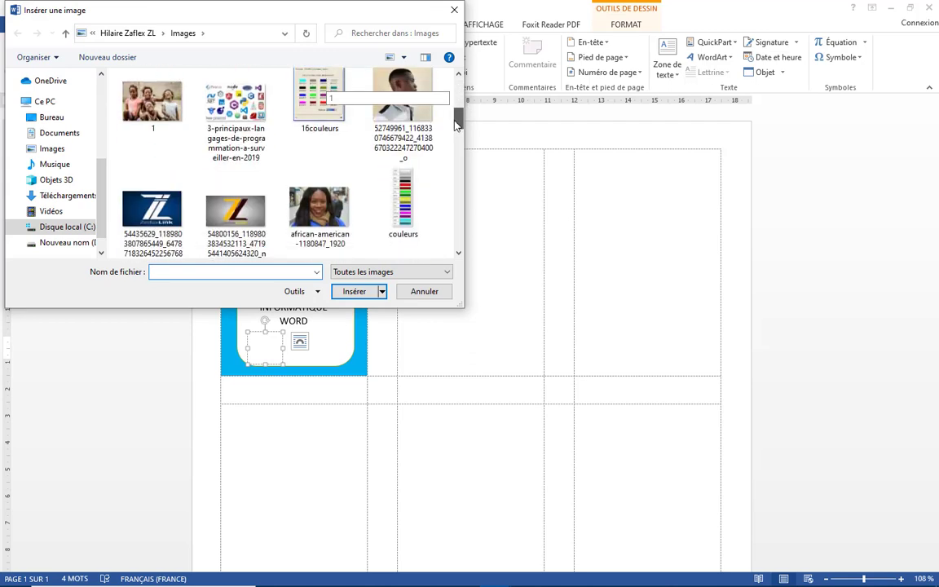
left_click(142, 214)
left_click(351, 291)
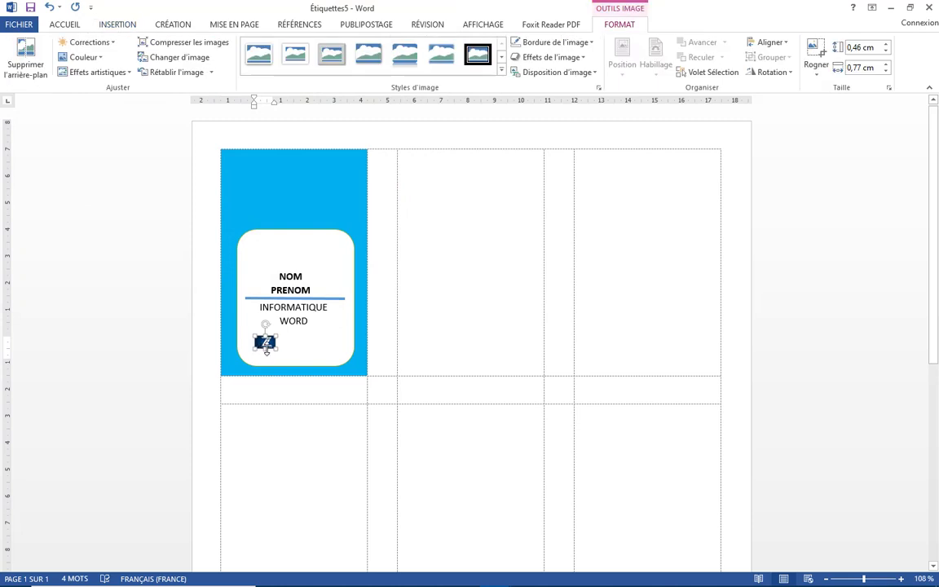
left_click_drag(265, 349, 267, 362)
left_click(295, 350)
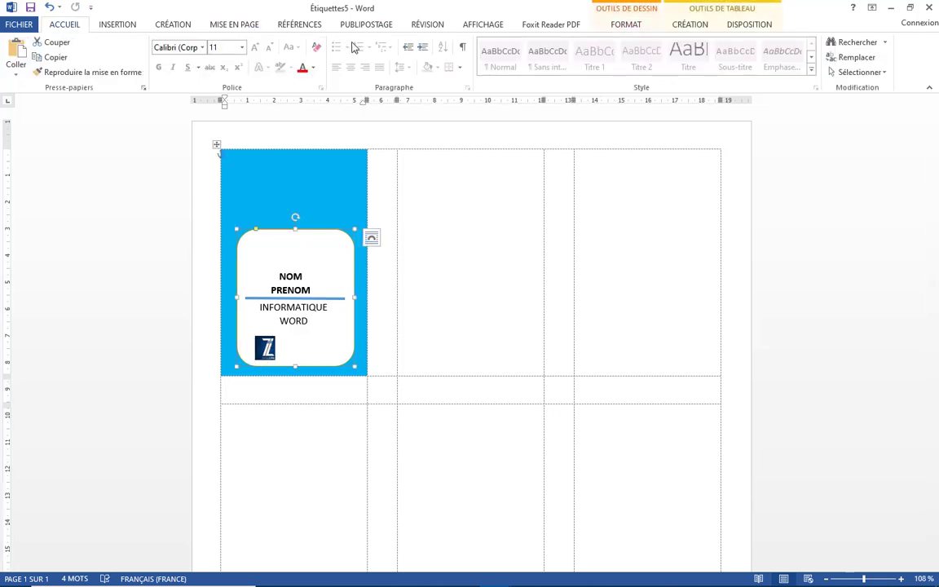
Draw a text box beside the ZL logo and type ZedaxLink in it
left_click(114, 24)
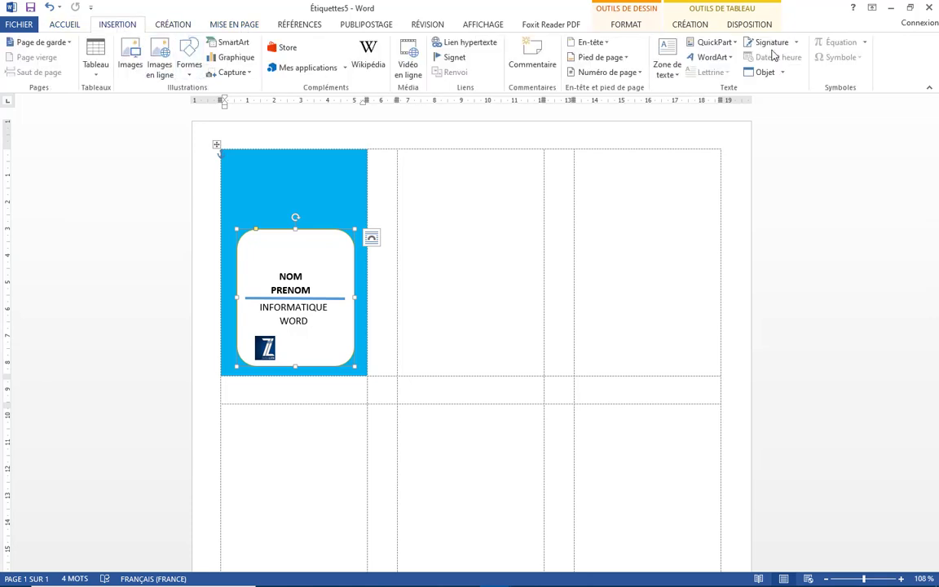
left_click(675, 72)
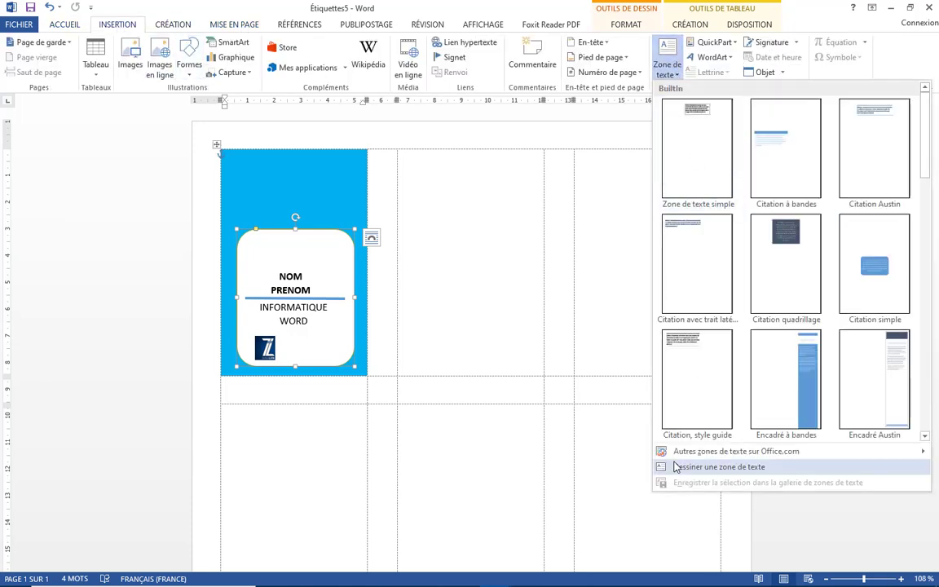
left_click(693, 467)
left_click_drag(284, 342, 337, 359)
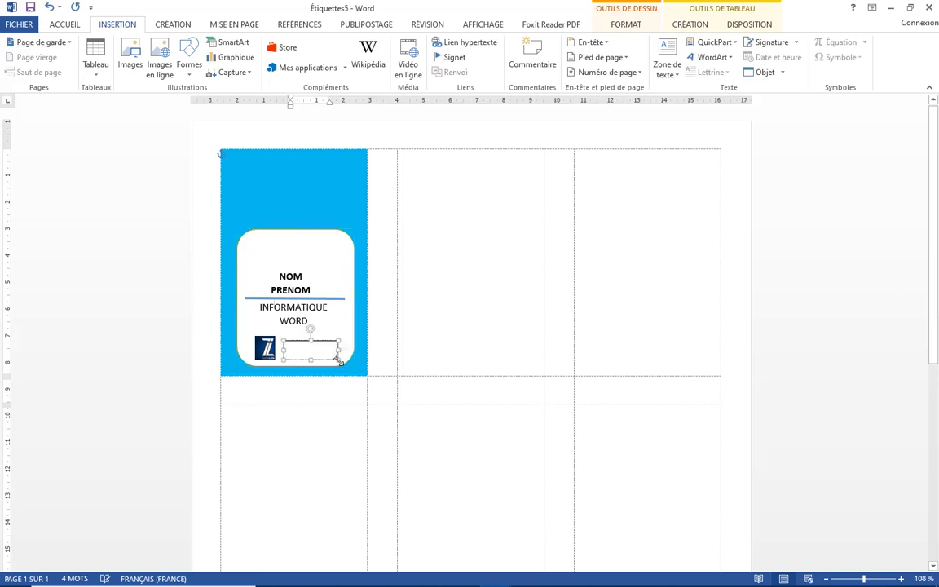
type("Z")
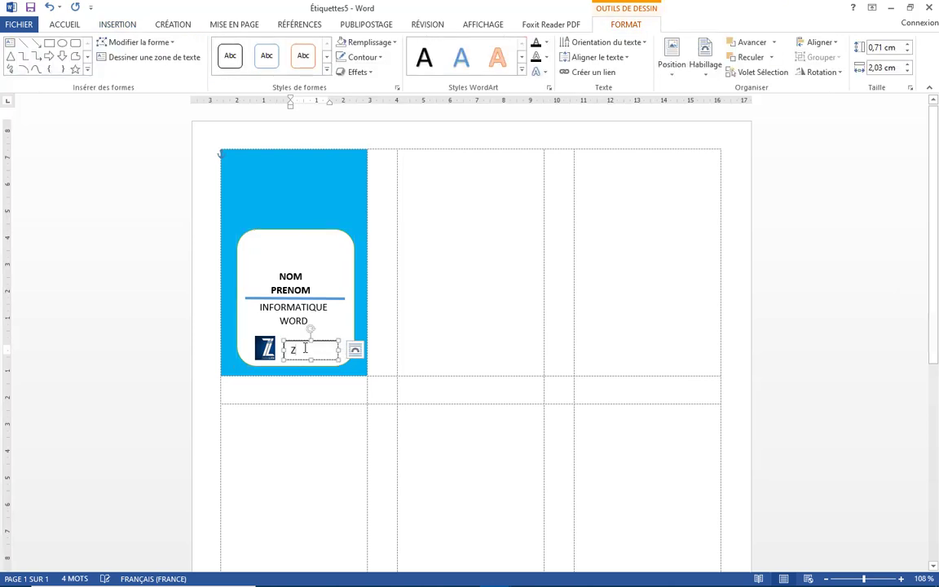
type("eda")
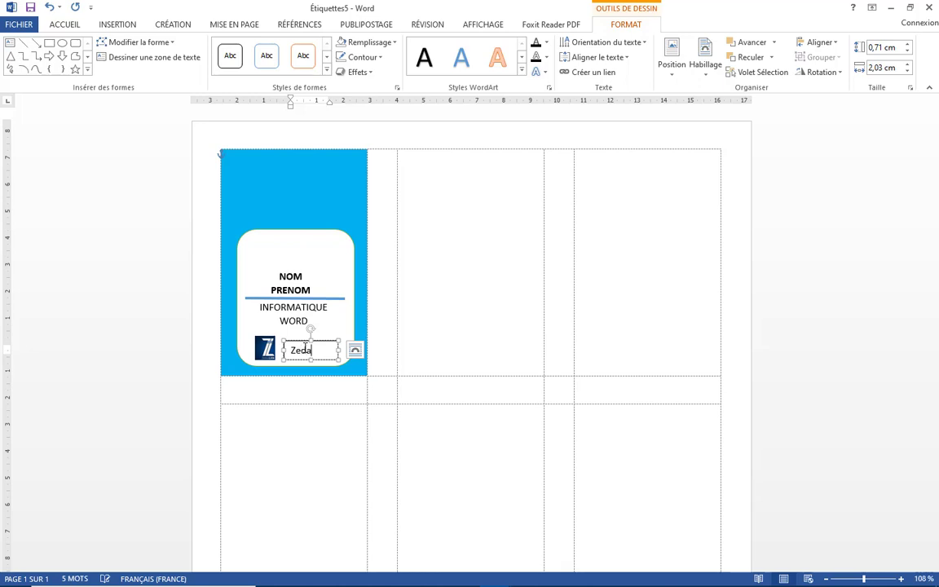
type("xLin")
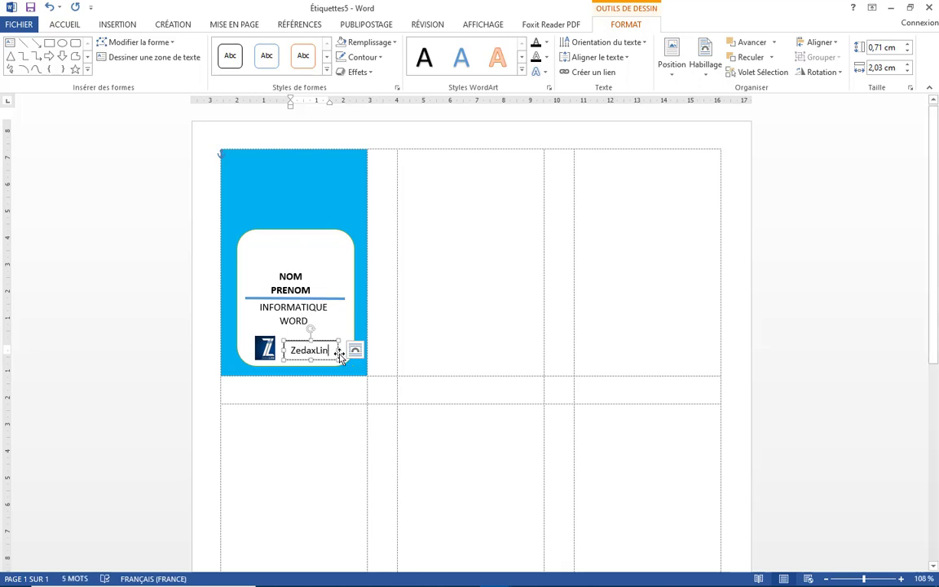
Widen the ZedaxLink box to 2,3 cm and set it to no fill
left_click_drag(336, 349, 345, 349)
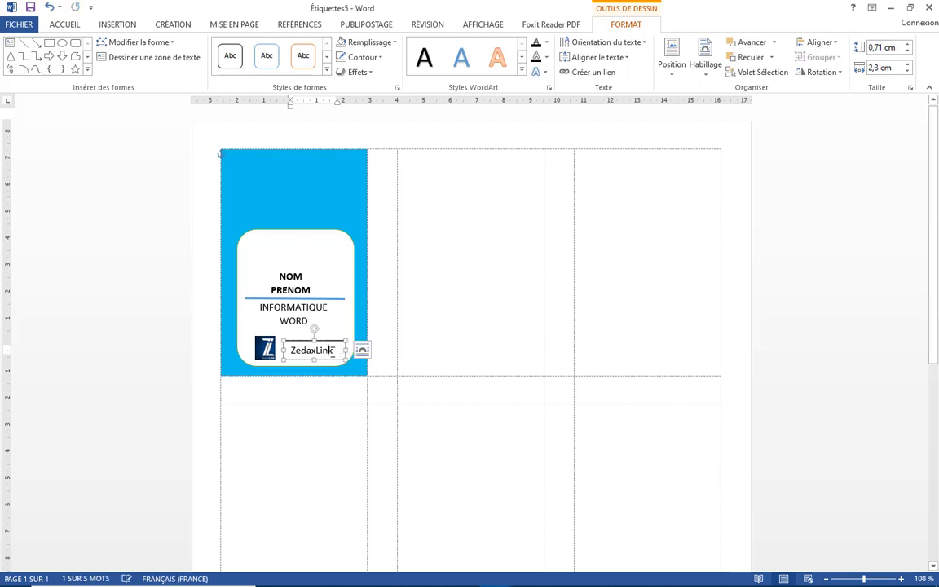
left_click(368, 42)
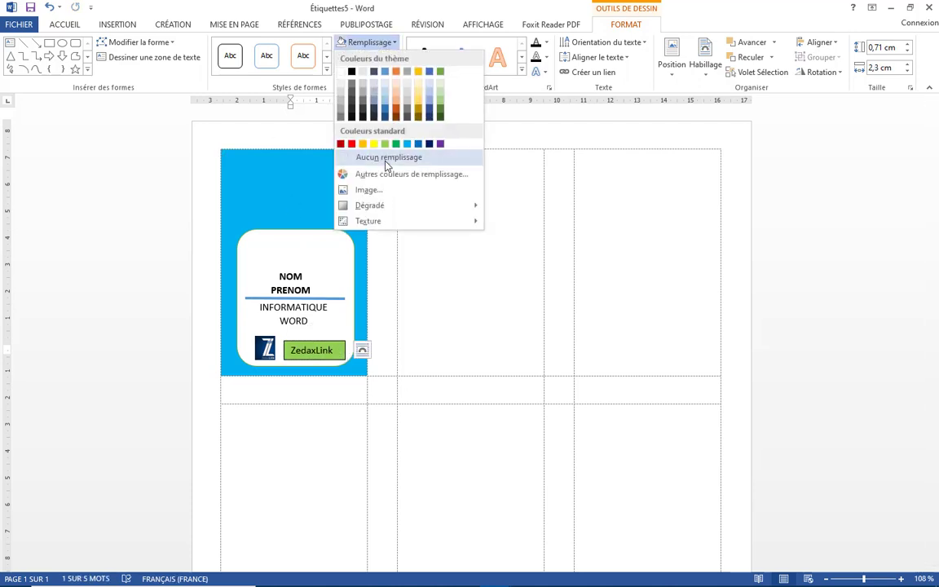
left_click(351, 155)
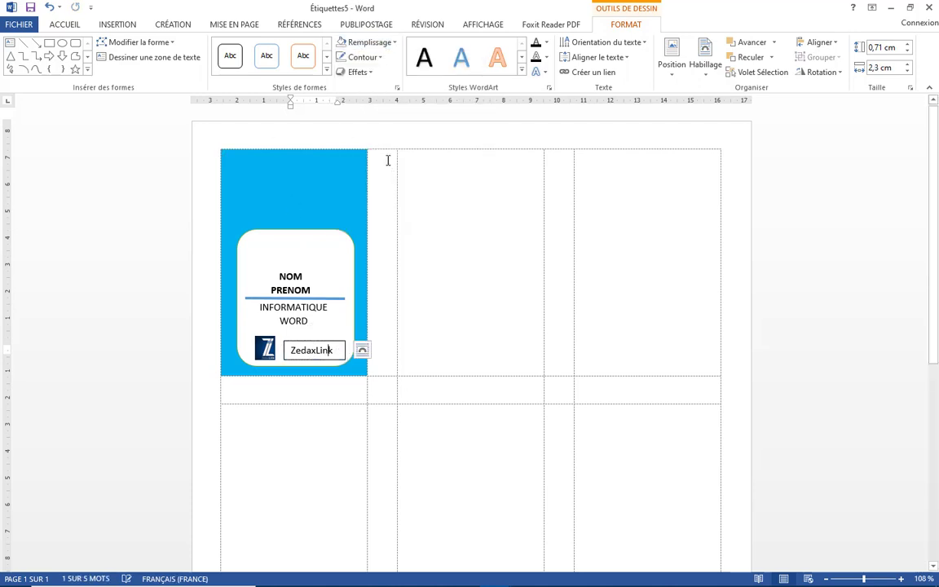
Remove the ZedaxLink box's outline and colour 'Zedax' green
left_click(353, 57)
left_click(387, 174)
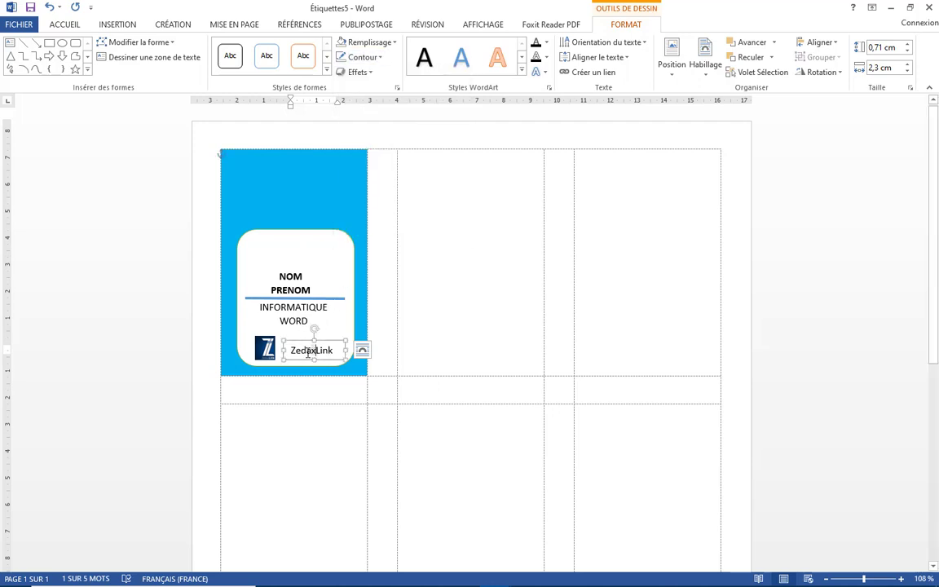
left_click_drag(319, 352, 291, 351)
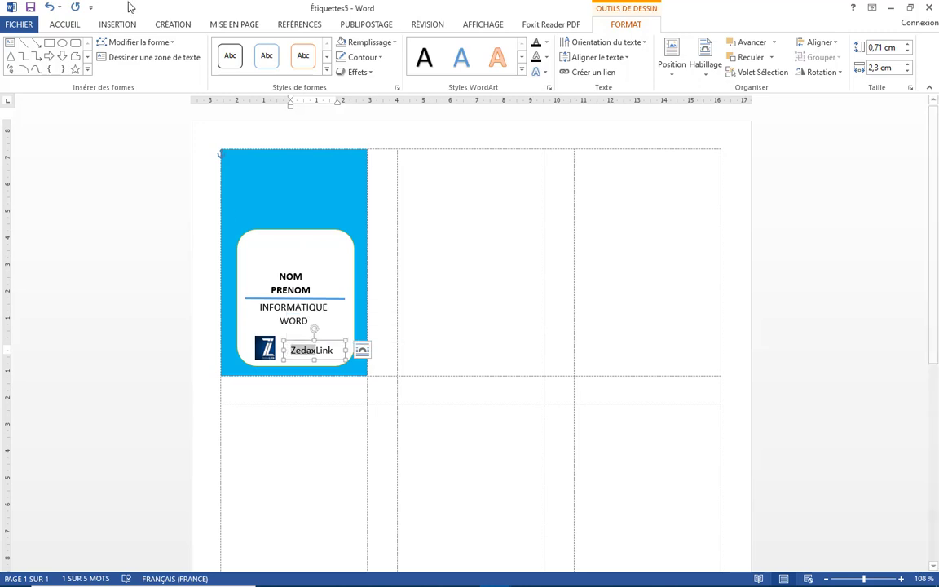
left_click(66, 24)
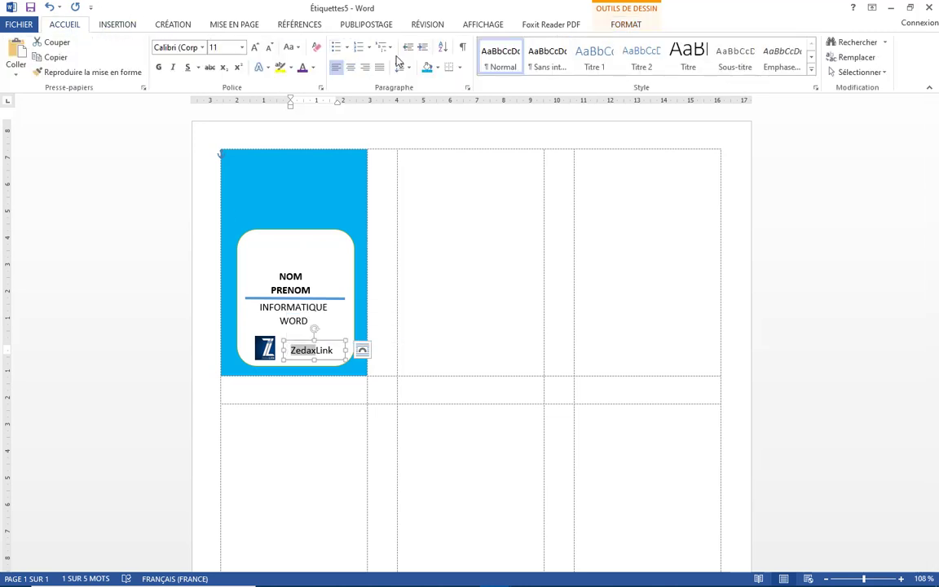
left_click(437, 69)
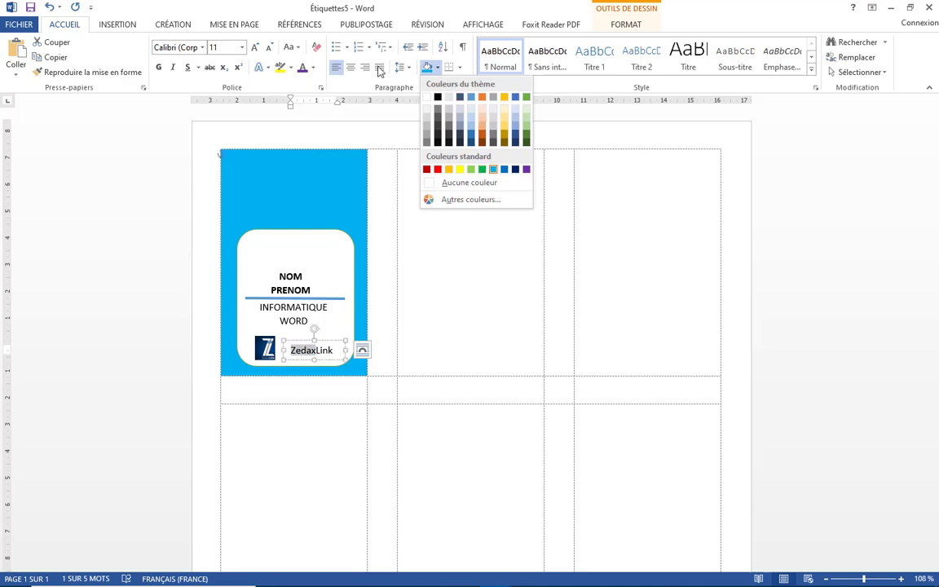
left_click(313, 68)
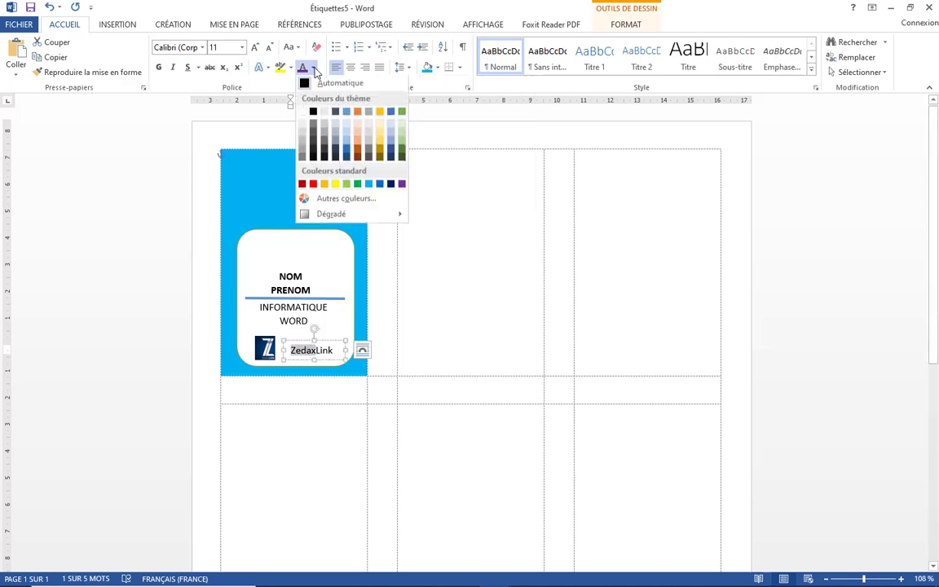
left_click(356, 185)
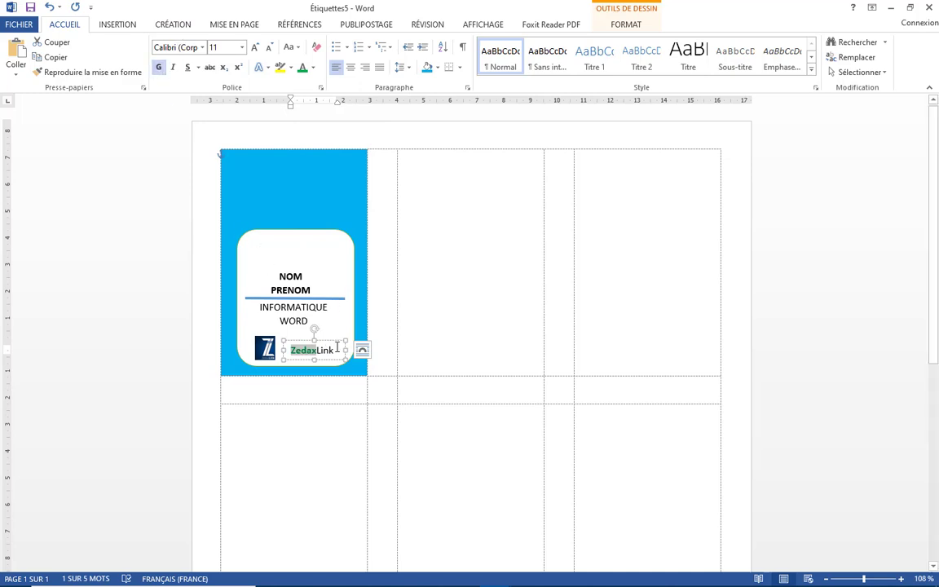
Make 'Link' bold red, then nudge the white label shape slightly right
left_click_drag(338, 350, 313, 349)
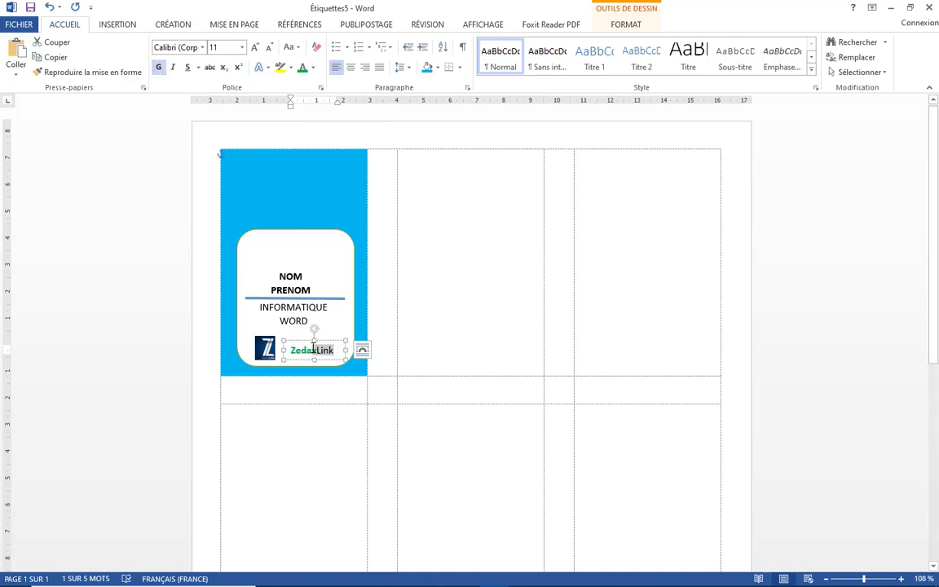
left_click(315, 71)
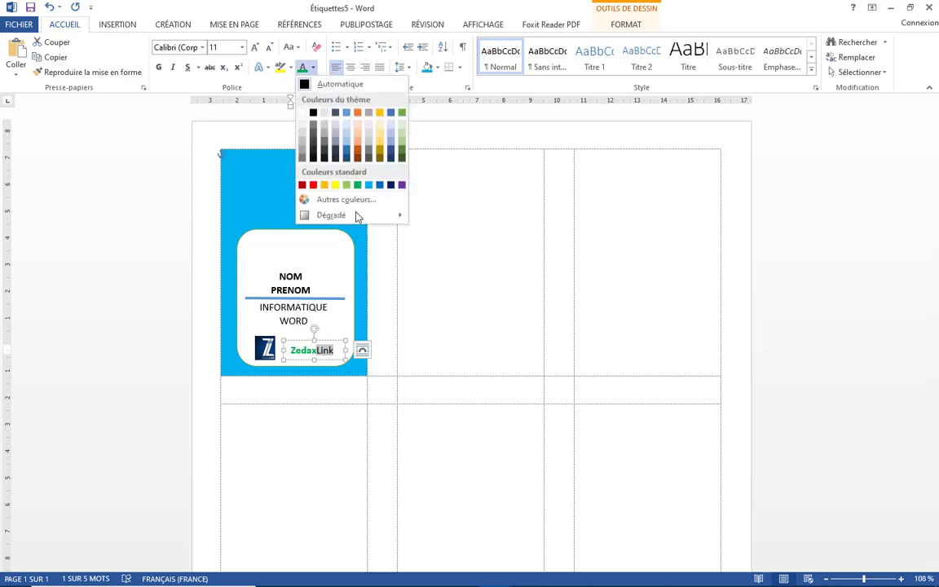
left_click(317, 184)
left_click(160, 68)
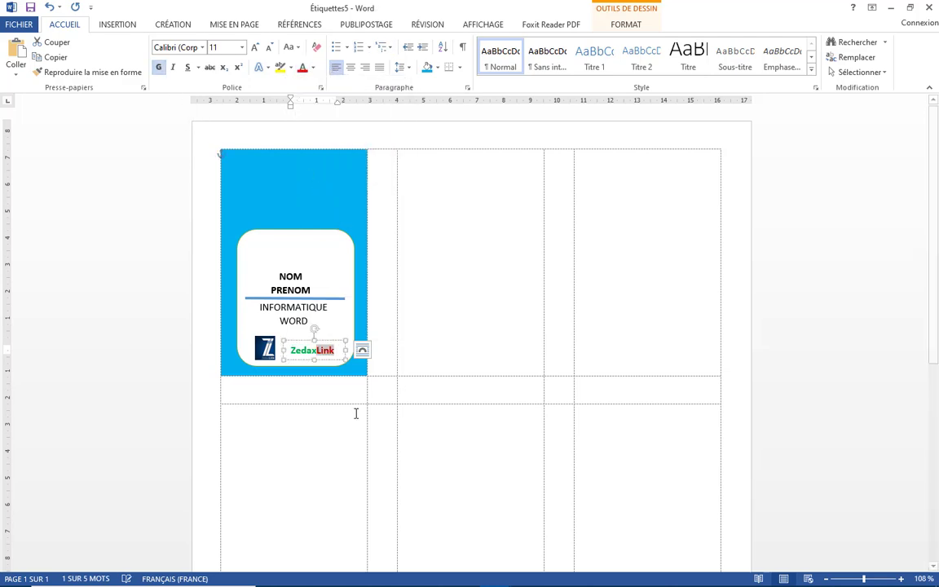
left_click(322, 339)
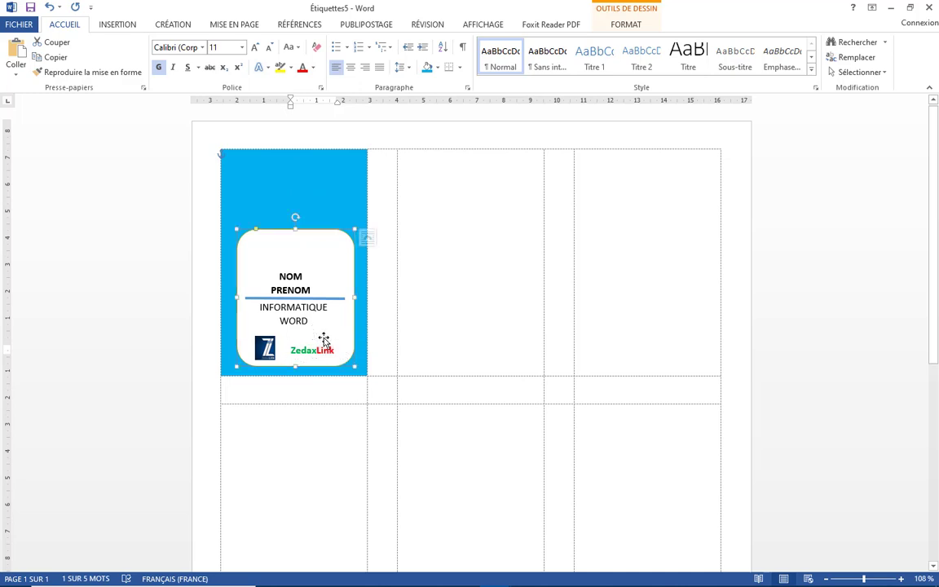
left_click_drag(321, 340, 326, 338)
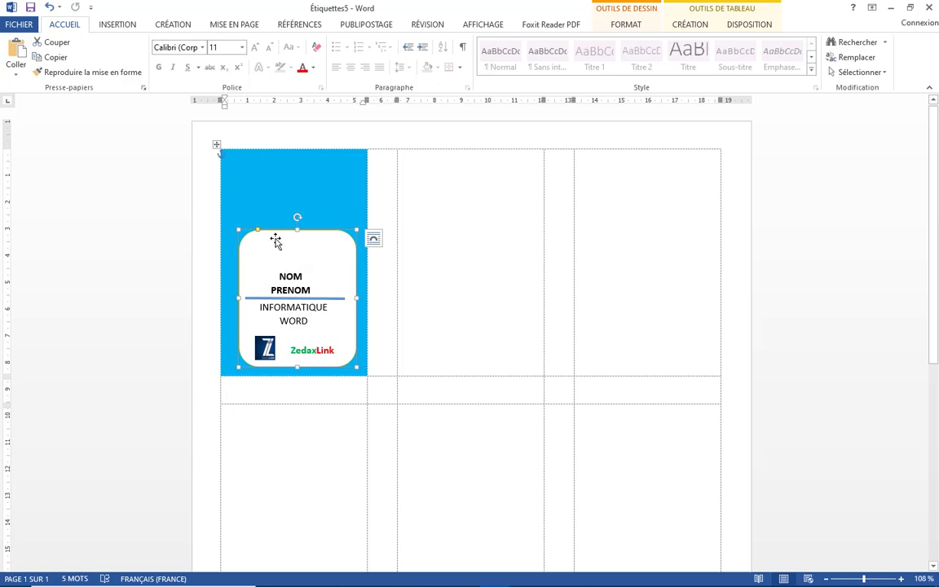
Draw a small star at the label's top-left, rotated slightly counter-clockwise
left_click(118, 25)
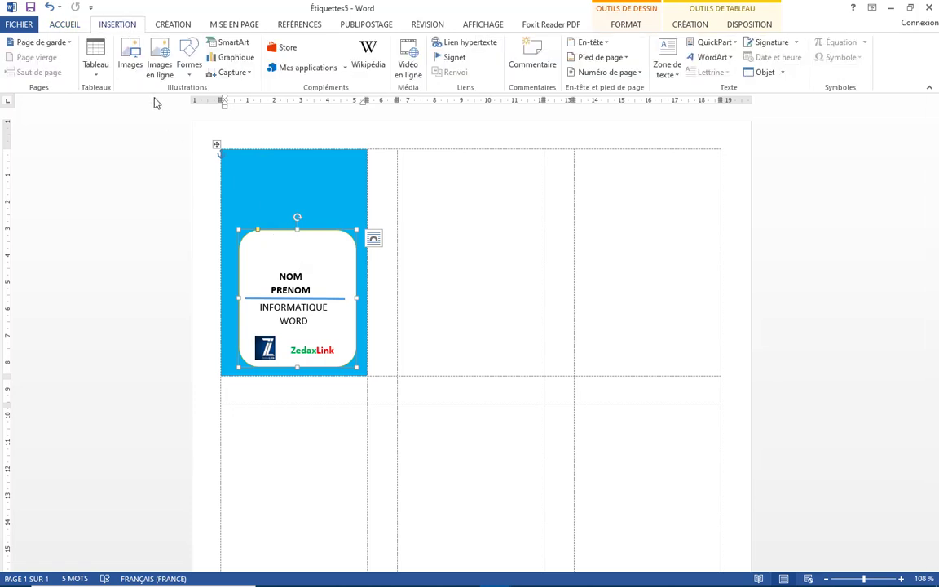
left_click(188, 69)
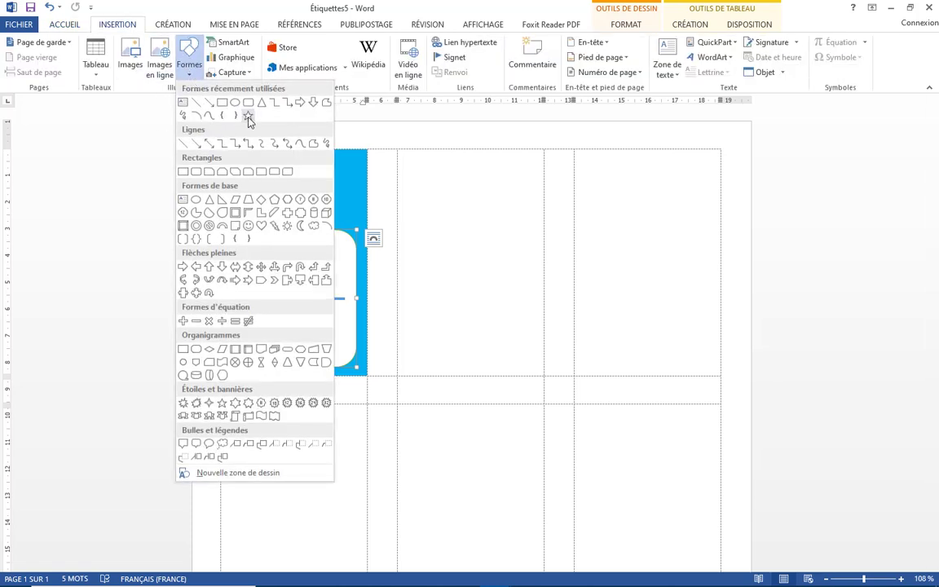
left_click(227, 104)
left_click_drag(250, 242, 274, 265)
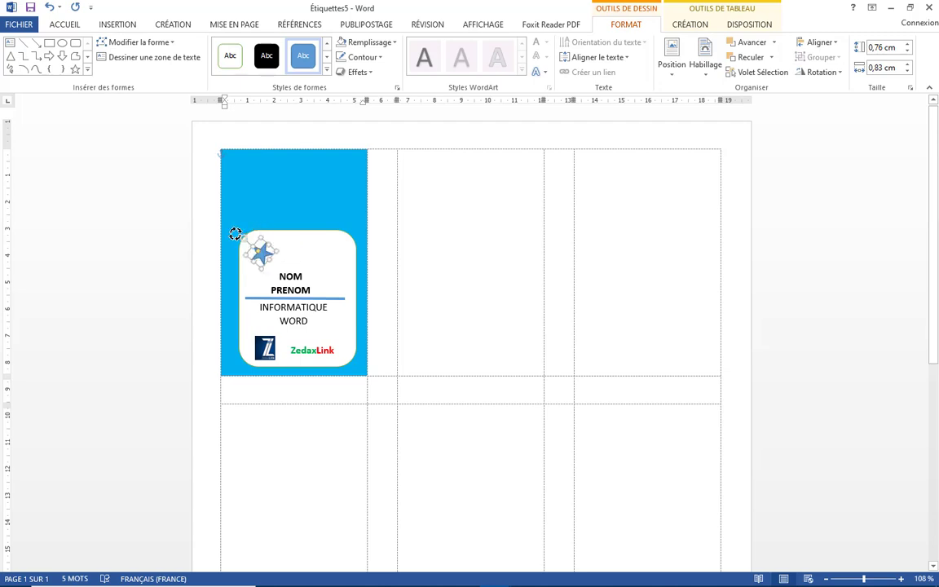
mouse_move(257, 227)
left_mouse_down()
mouse_move(243, 241)
mouse_move(251, 229)
left_mouse_up()
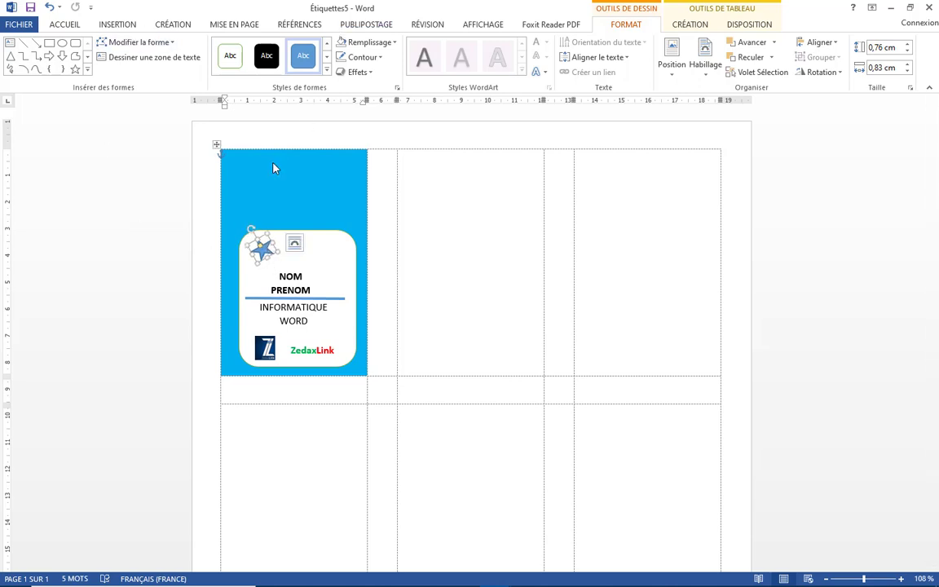
left_click(262, 252)
left_click_drag(262, 252, 259, 248)
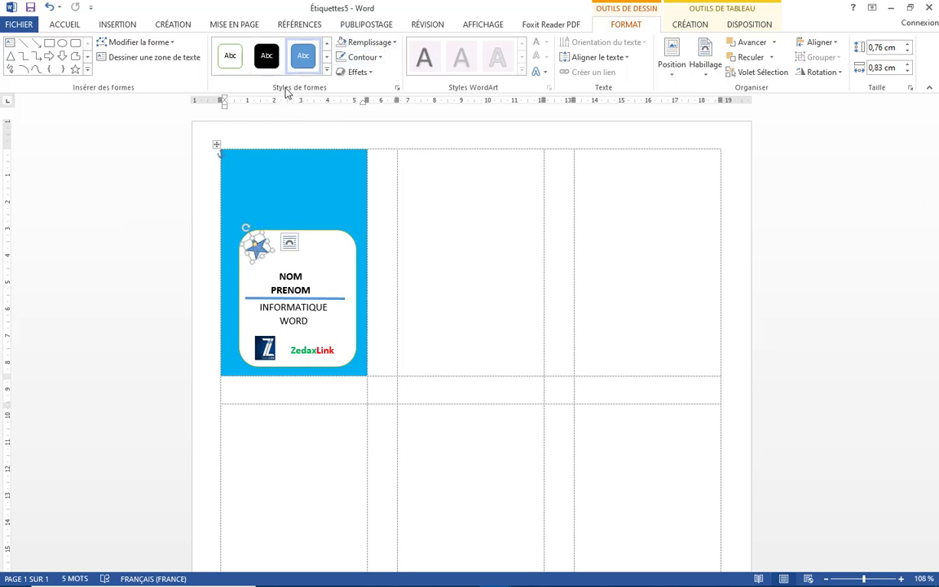
Apply the Prédéfini 7 preset shape effect and reselect the rounded white card
left_click(371, 74)
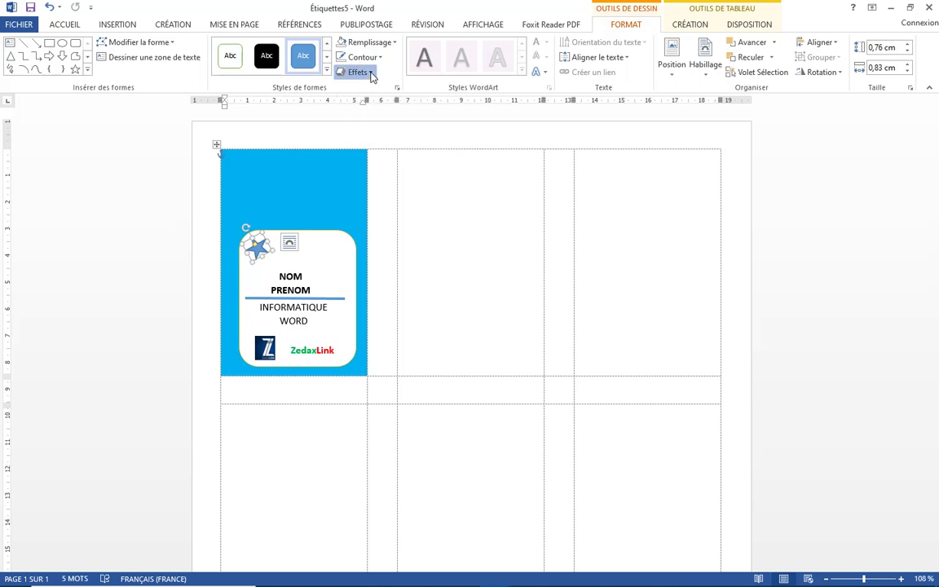
mouse_move(383, 94)
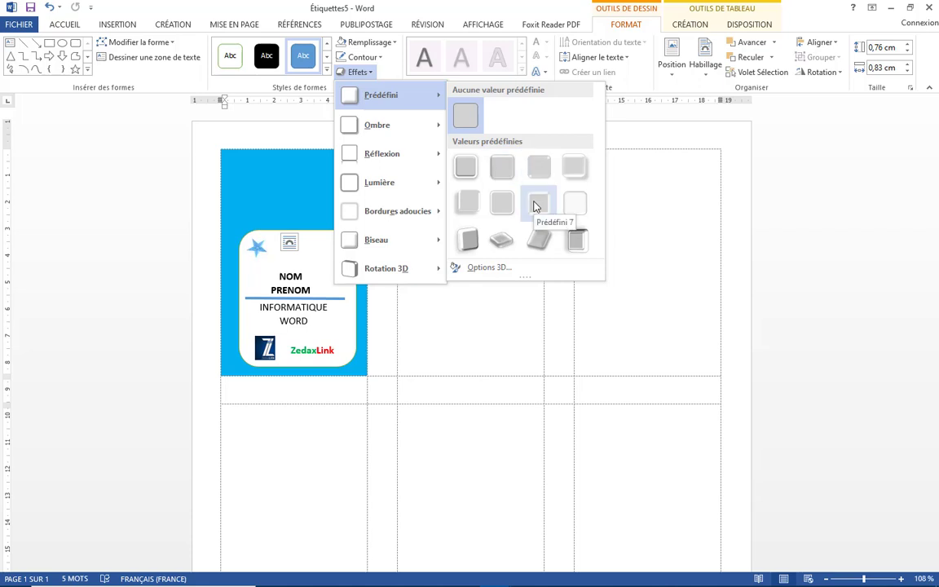
left_click(536, 206)
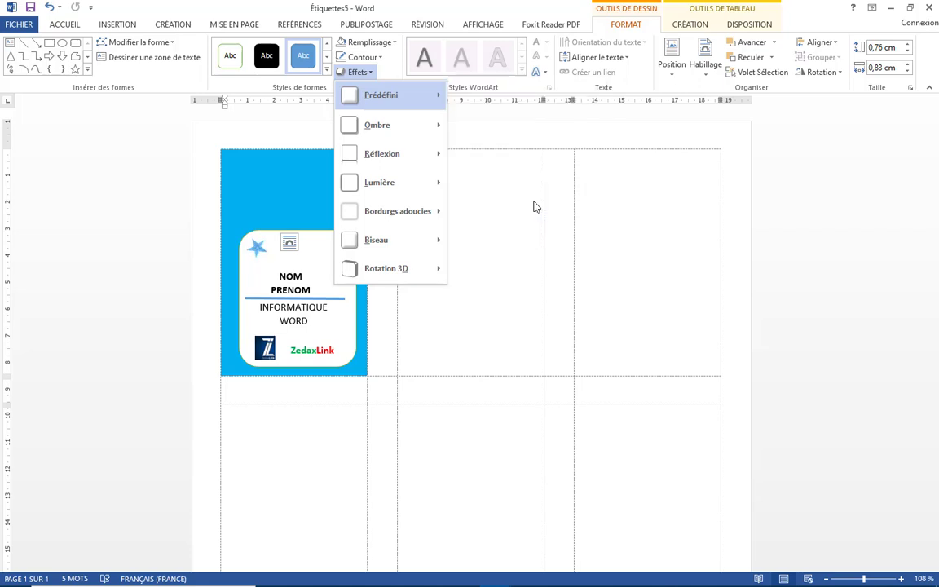
left_click(319, 246)
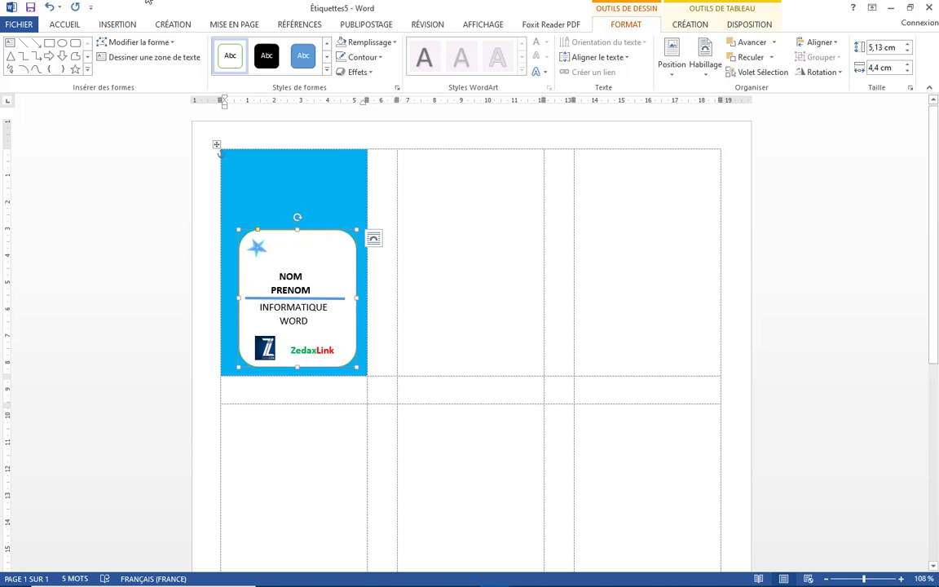
Draw a text box right of the star with no fill and no outline
left_click(147, 57)
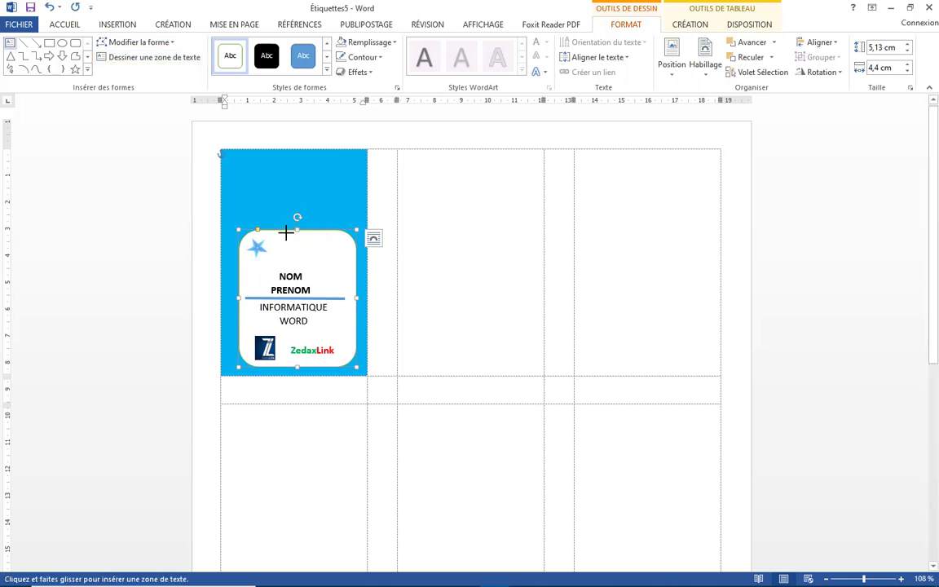
left_click(277, 242)
left_click_drag(277, 249, 355, 258)
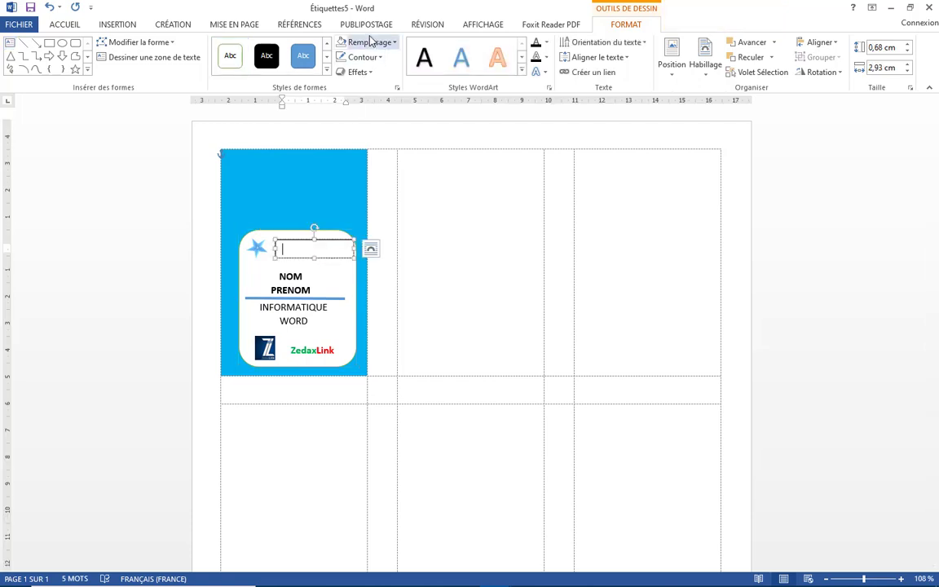
left_click(343, 42)
left_click(398, 160)
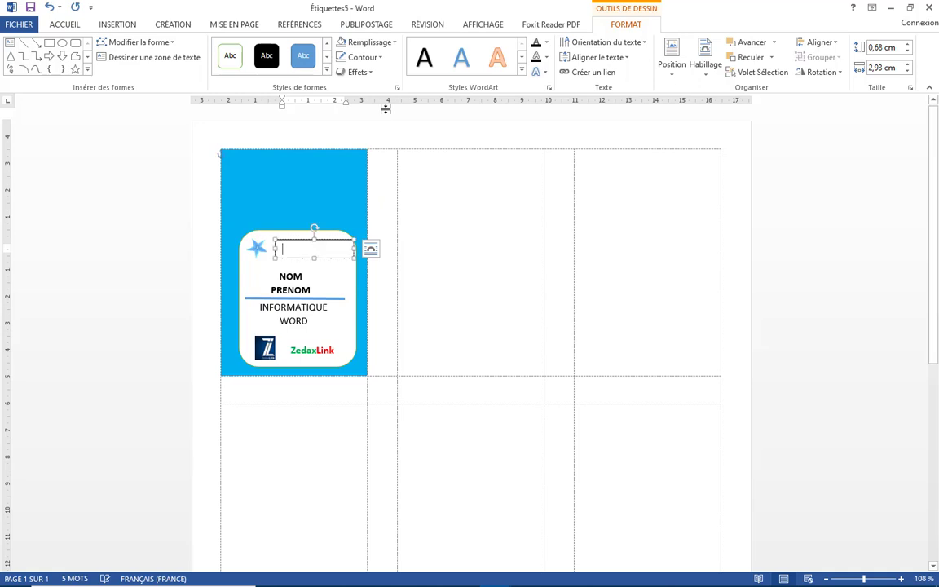
left_click(377, 58)
left_click(357, 114)
Type 'Camp des Jeunes' in the box and format it bold at 10 pt
type("des")
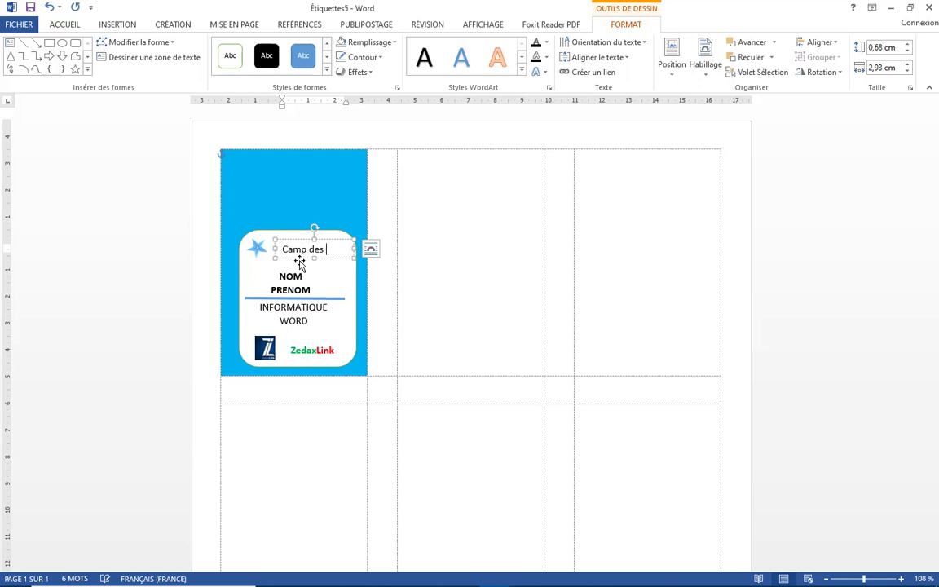
key("BackSpace")
key("BackSpace")
key("BackSpace")
key("BackSpace")
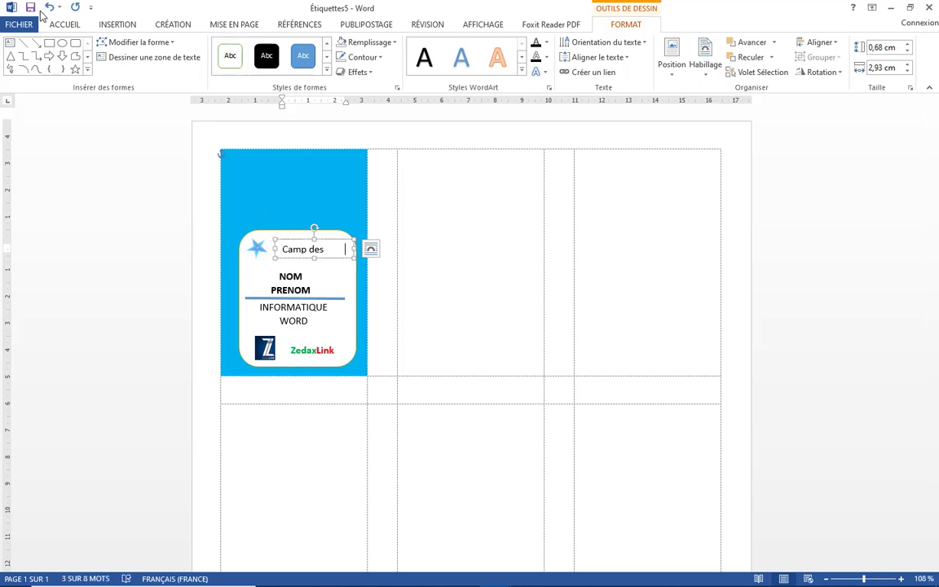
left_click(68, 25)
left_click(269, 48)
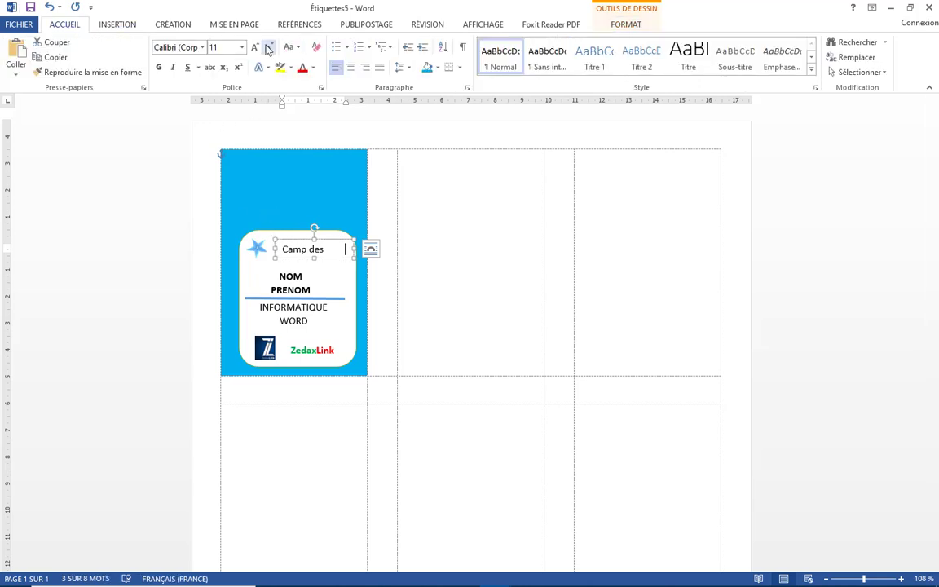
left_click(269, 48)
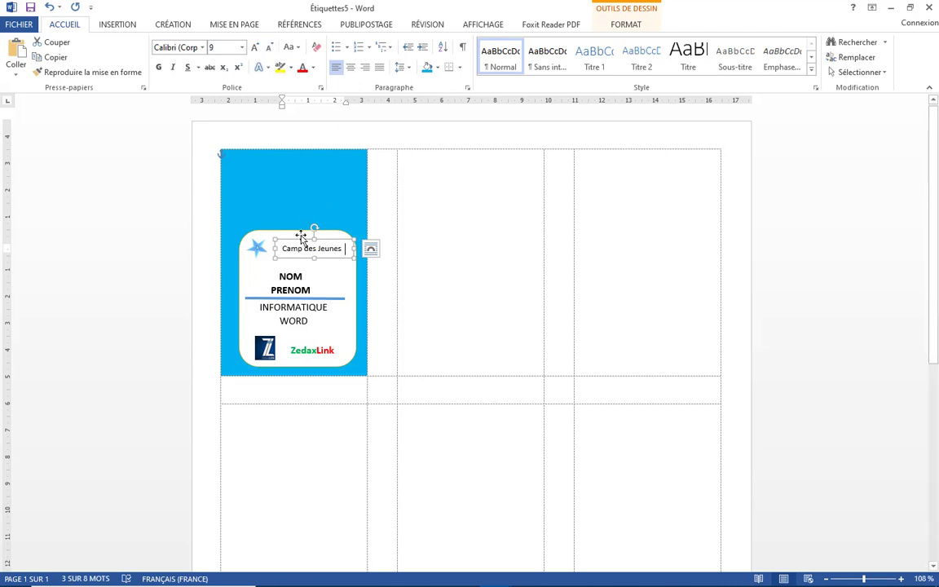
left_click_drag(274, 250, 270, 249)
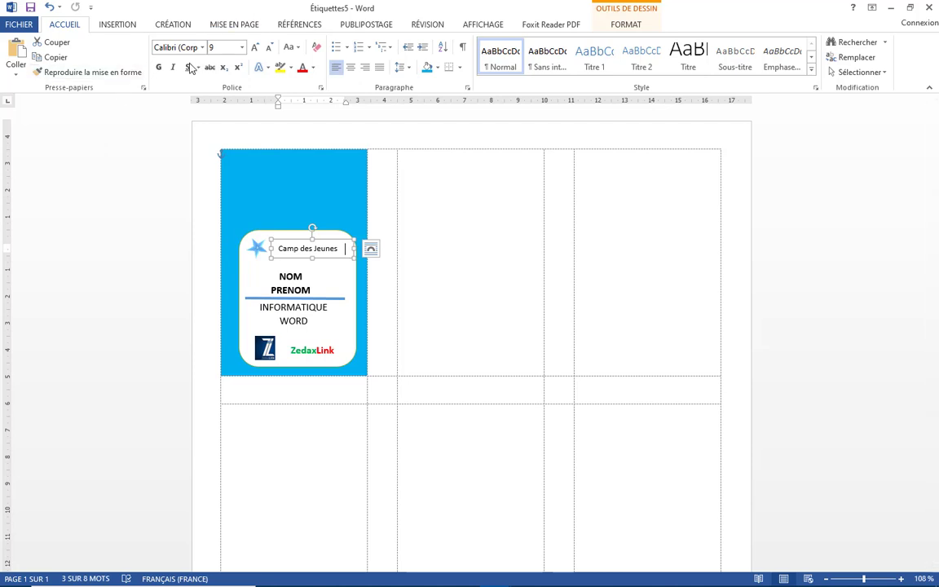
left_click(158, 67)
left_click(220, 46)
type("10")
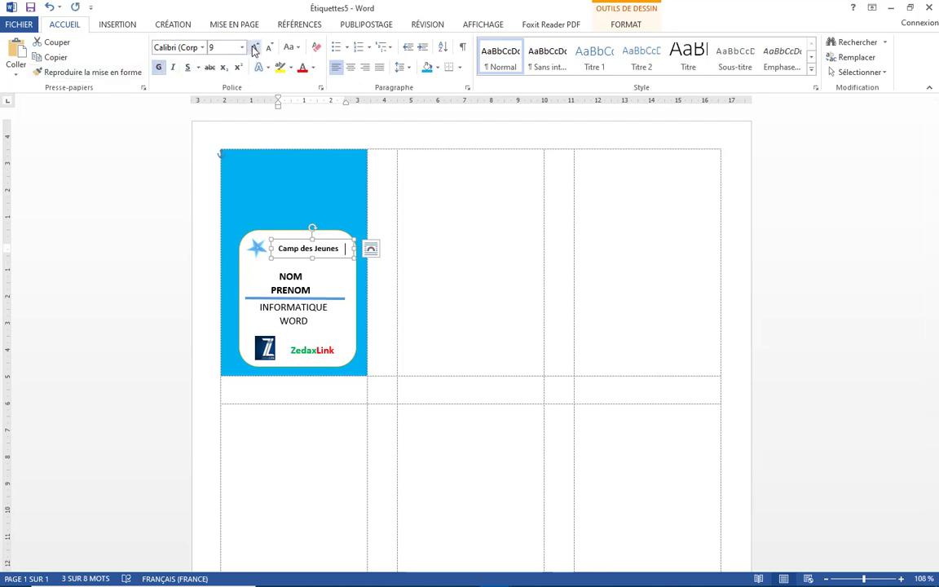
key("Return")
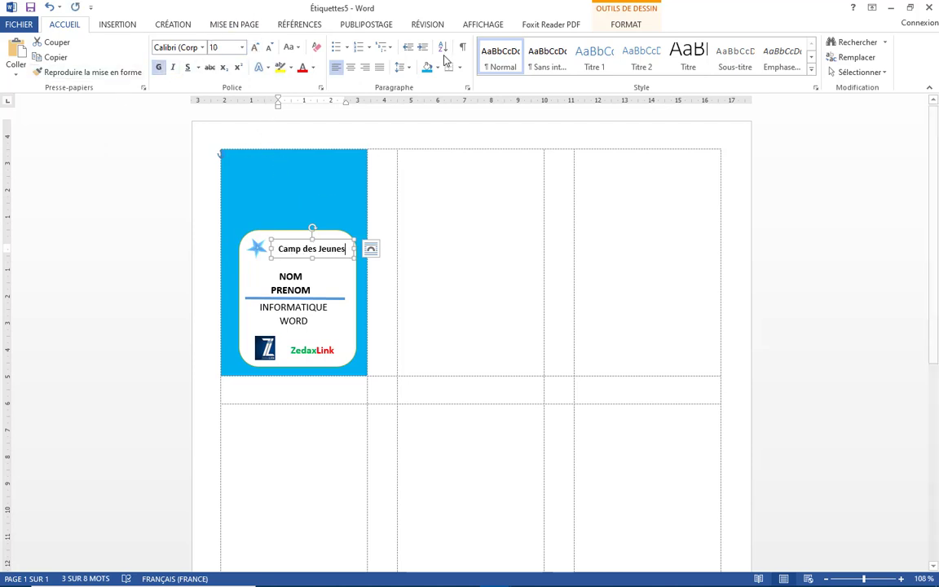
Remove the shading from 'Camp des Jeunes' and colour it light blue
key("ctrl+a")
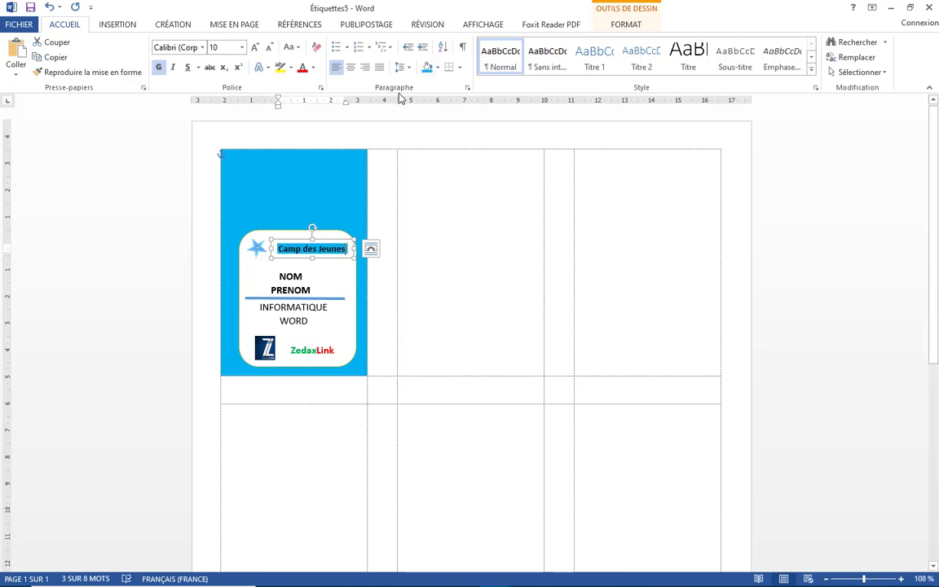
left_click(437, 69)
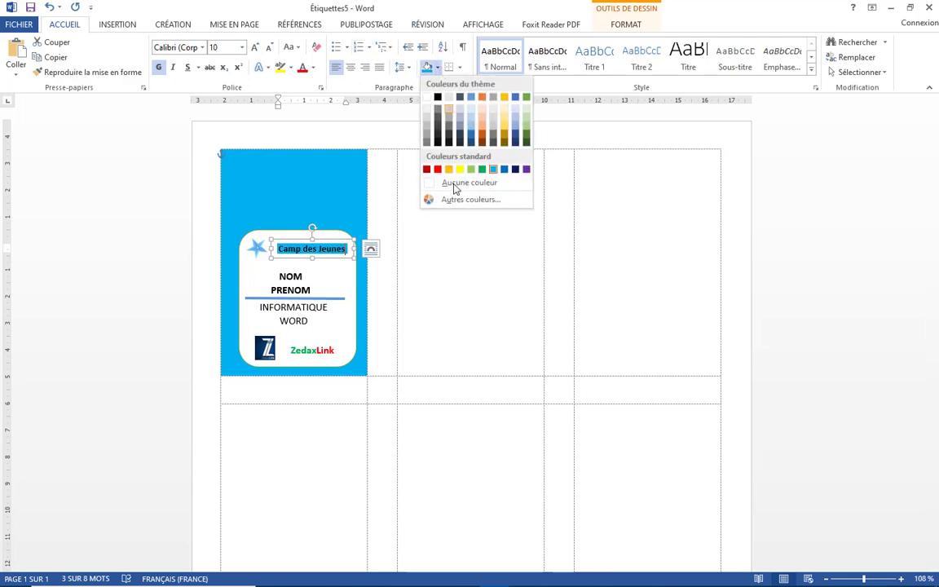
left_click(454, 184)
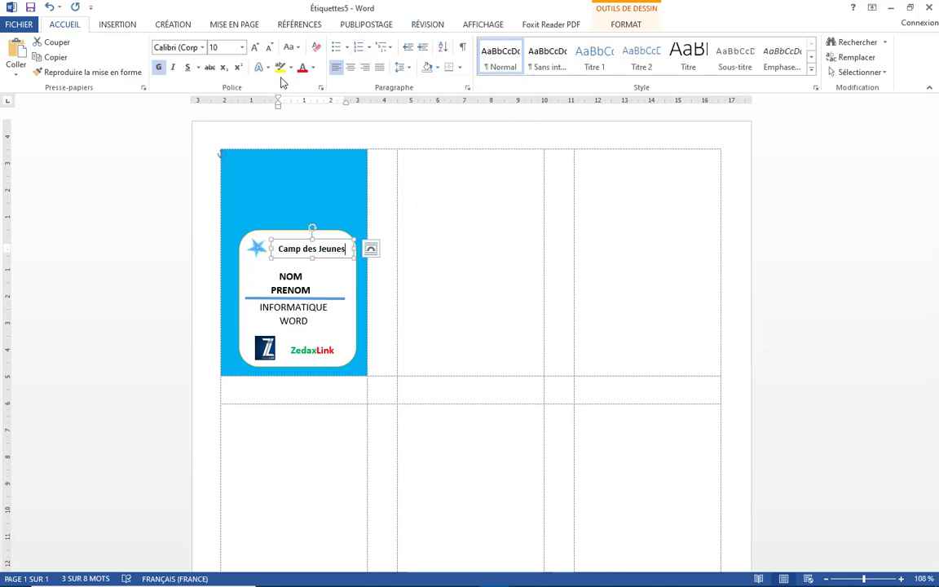
left_click(312, 69)
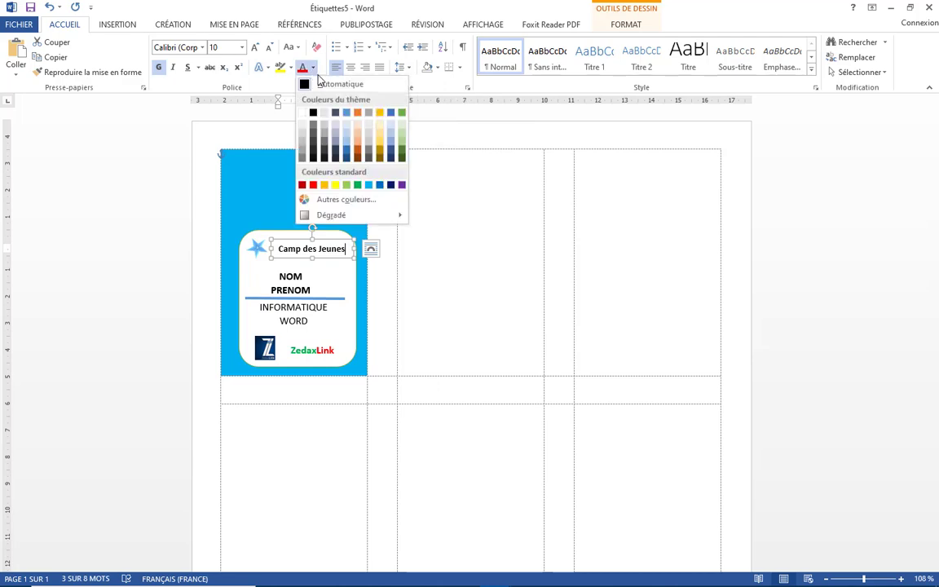
left_click(367, 186)
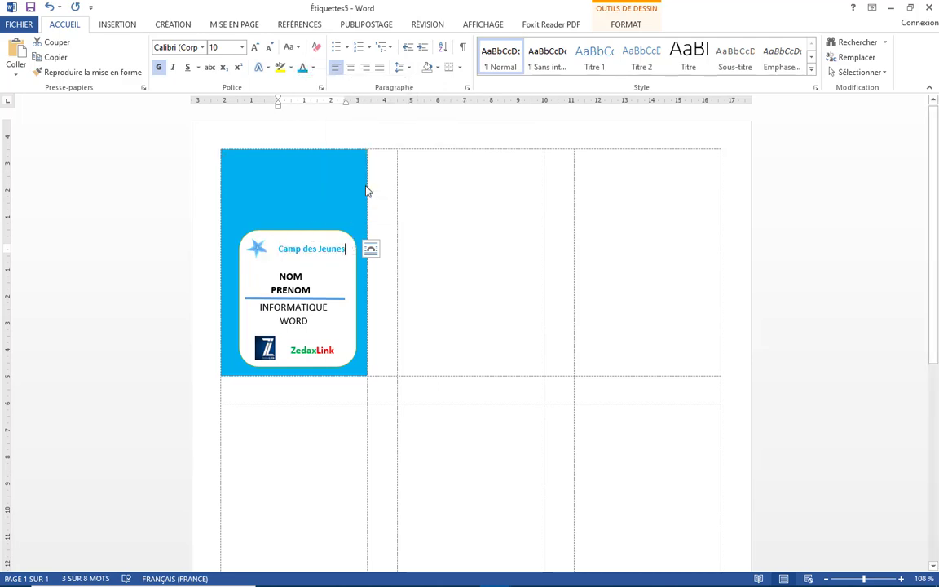
left_click(326, 198)
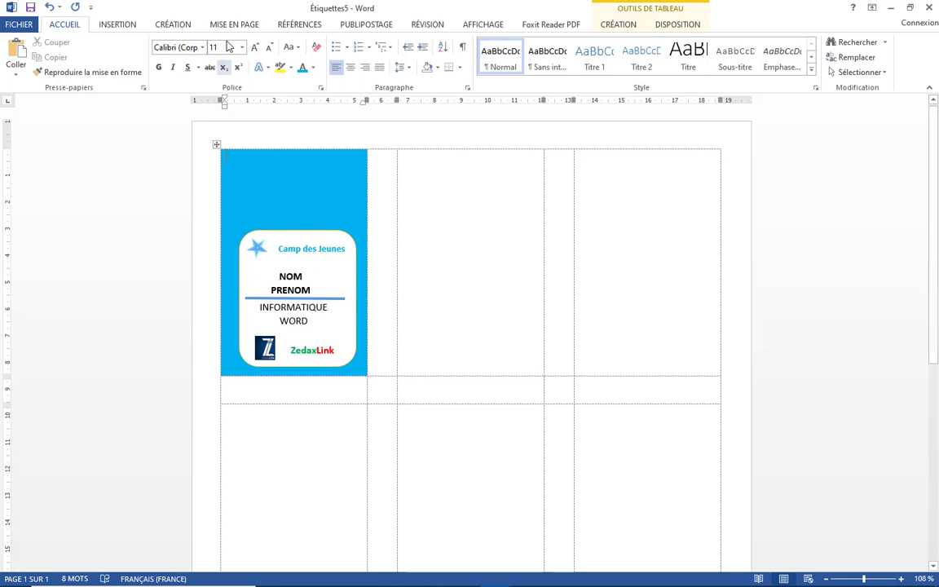
left_click(122, 24)
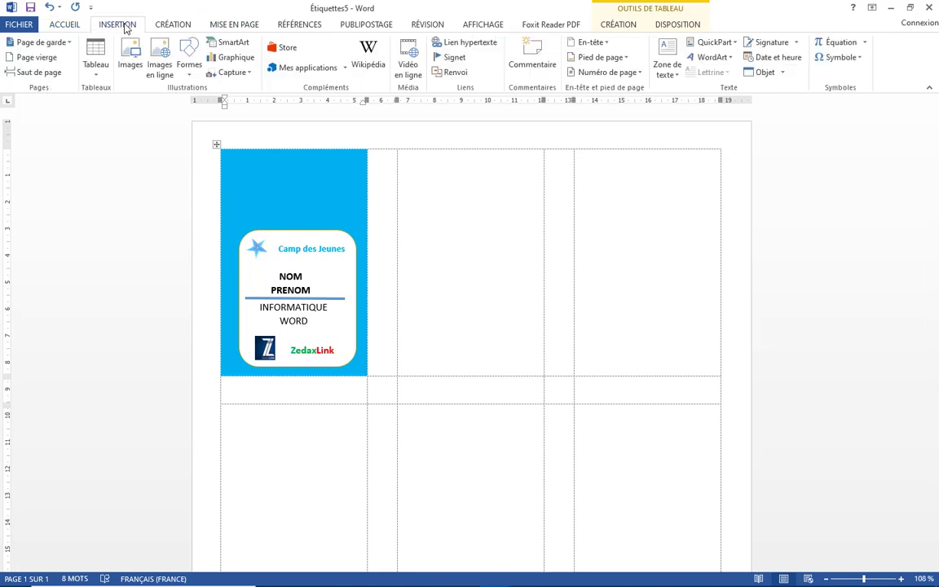
left_click(189, 59)
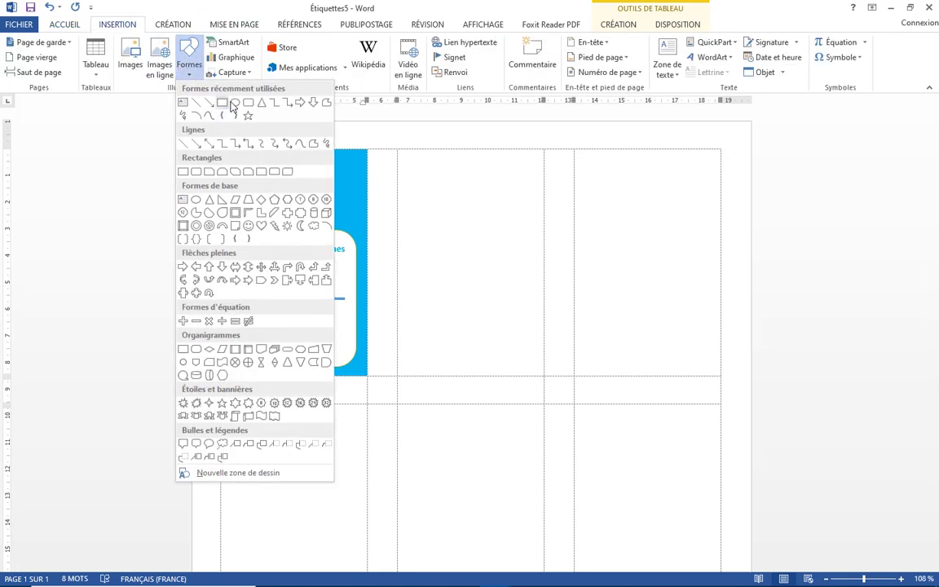
Draw a small white-filled, thin-outlined rectangle in the label's top-left corner
left_click(223, 102)
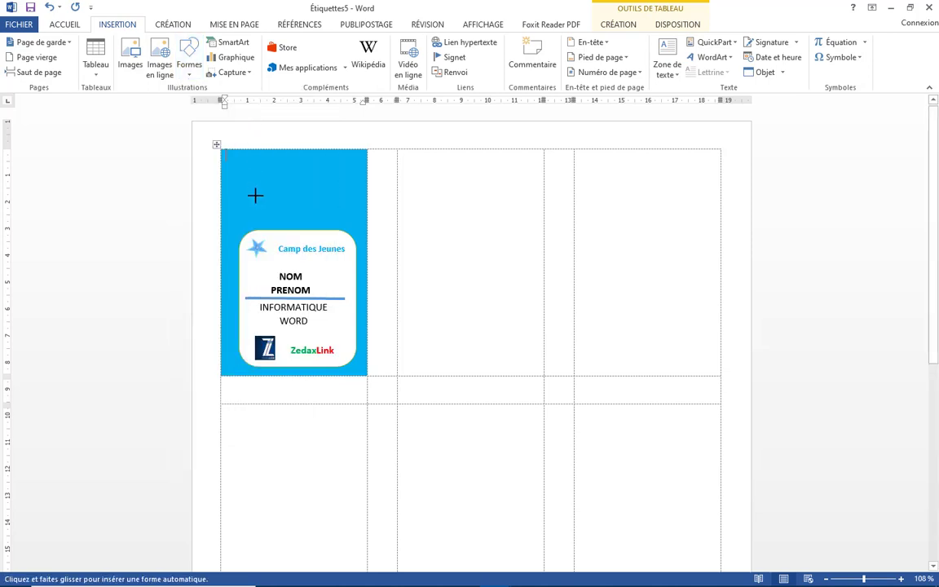
left_click_drag(226, 152, 280, 174)
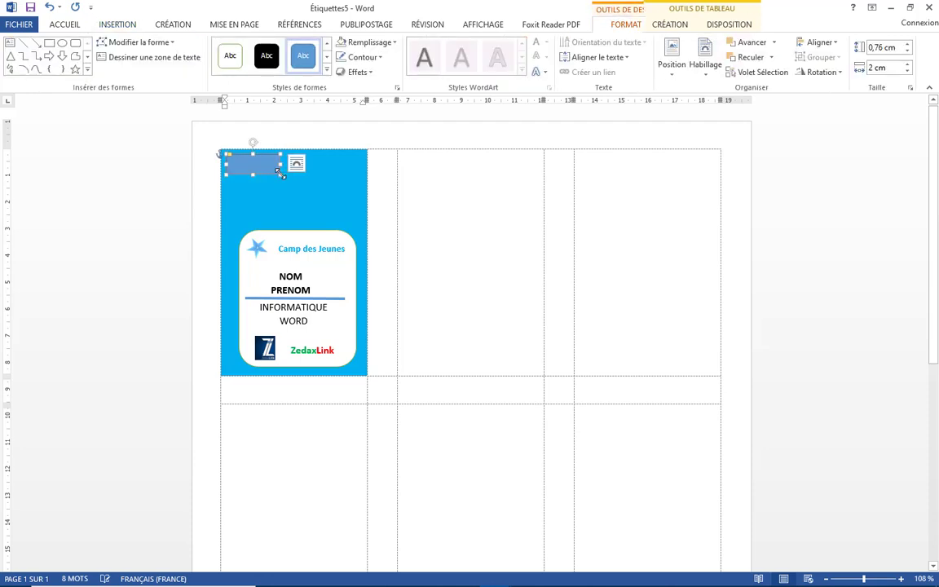
left_click(229, 61)
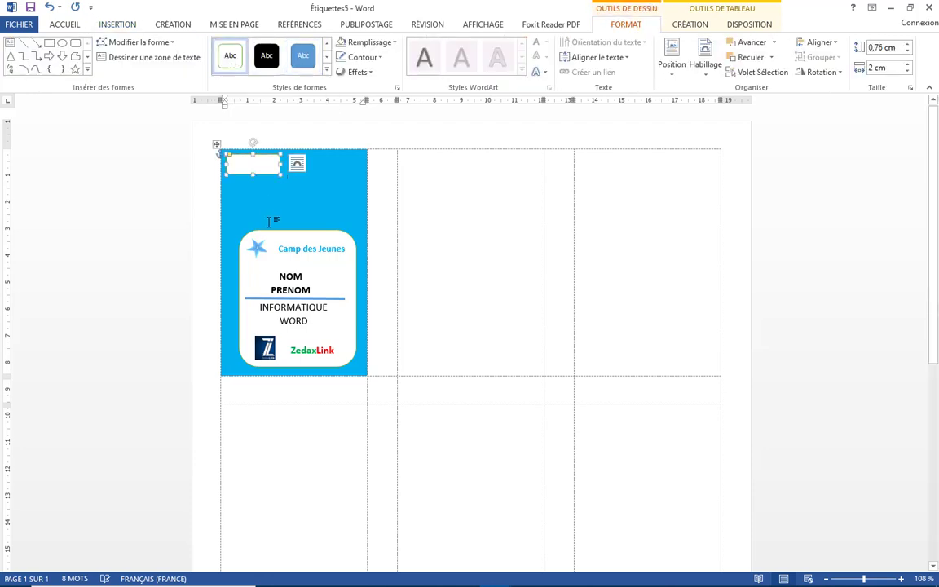
left_click_drag(278, 167, 277, 166)
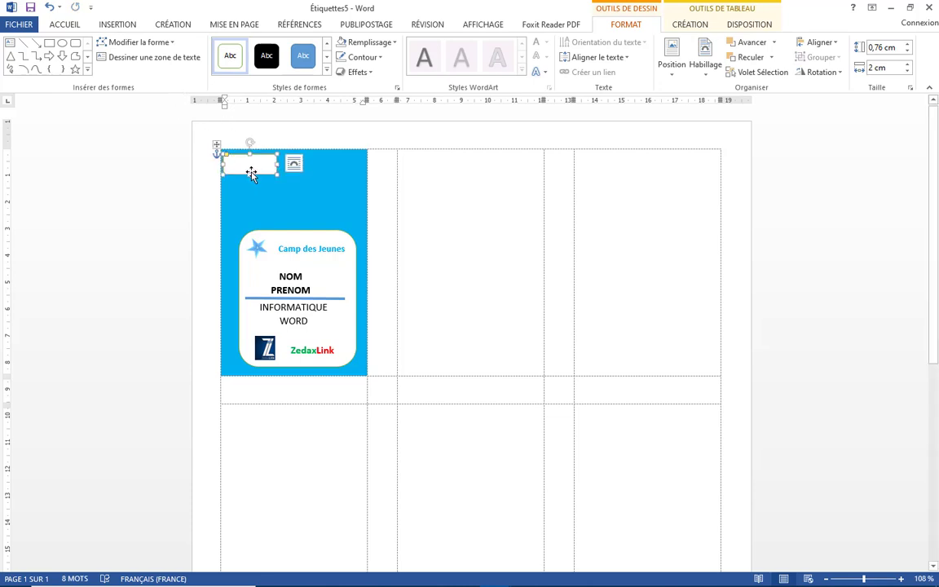
Add the text GROUPE inside the rectangle and make it bold
right_click(245, 164)
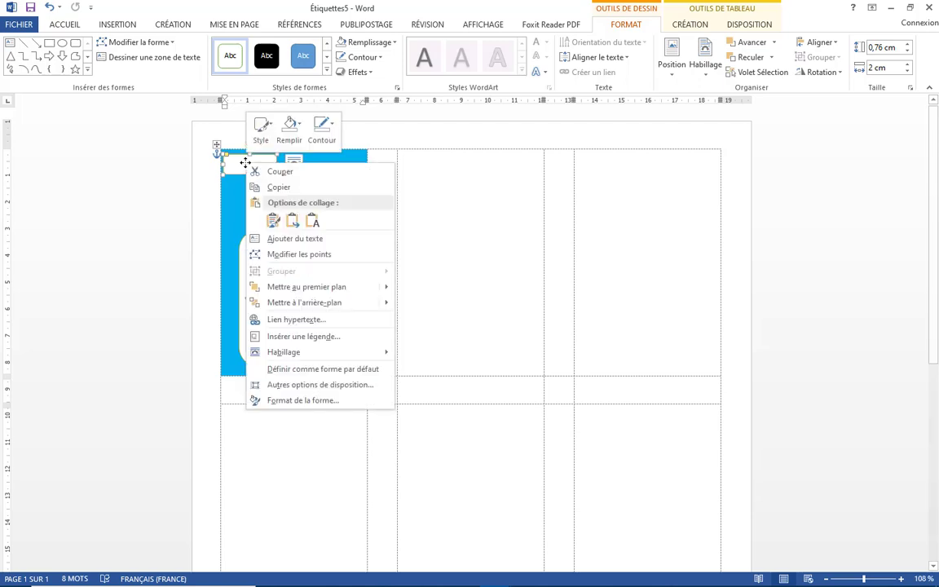
left_click(293, 239)
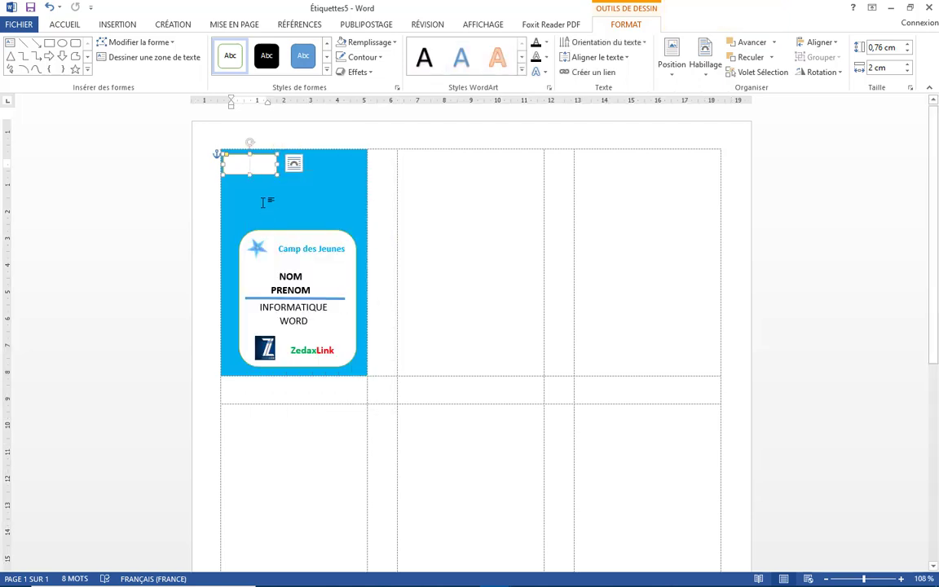
type("G")
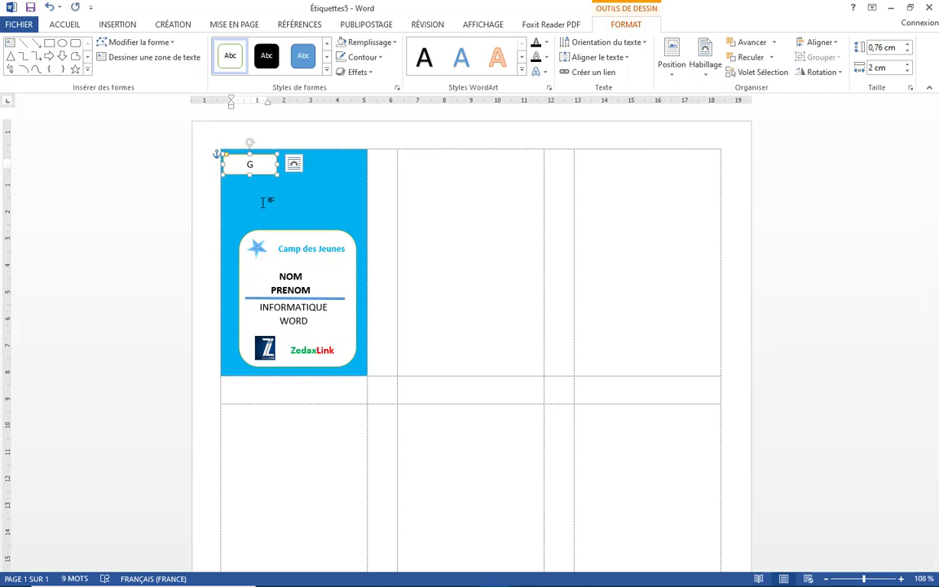
type("ROUPE")
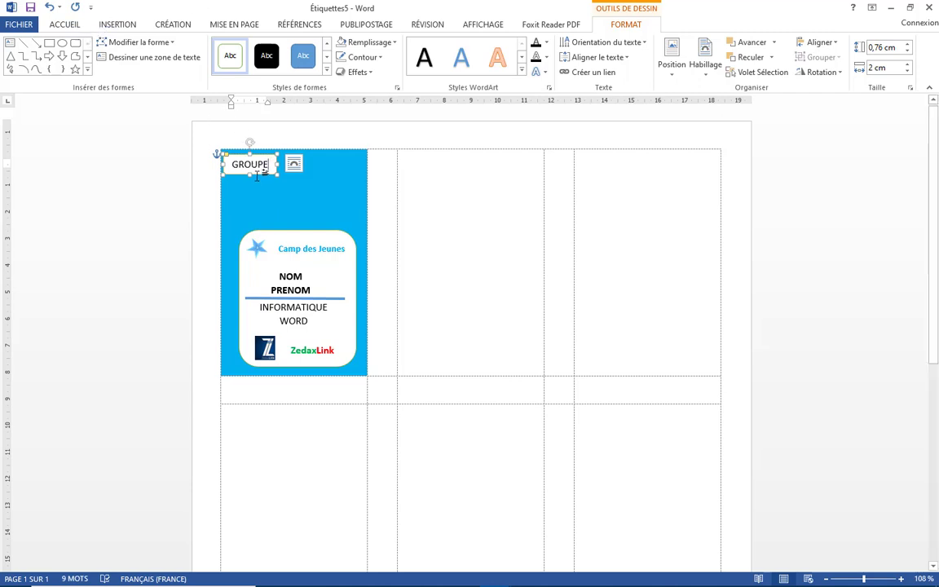
left_click(65, 24)
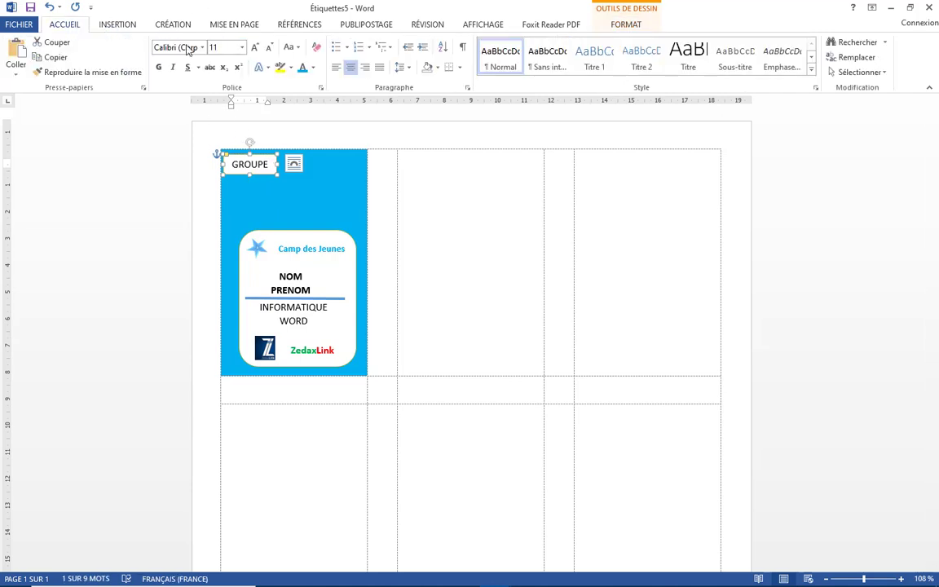
left_click(158, 67)
left_click(124, 27)
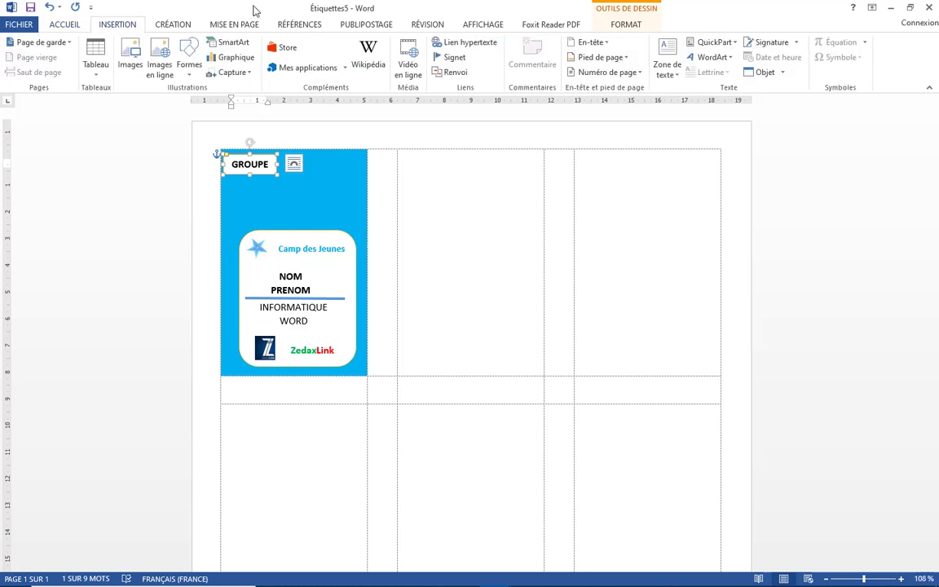
Draw a new text box beside GROUPE and widen it
left_click(673, 72)
left_click(693, 104)
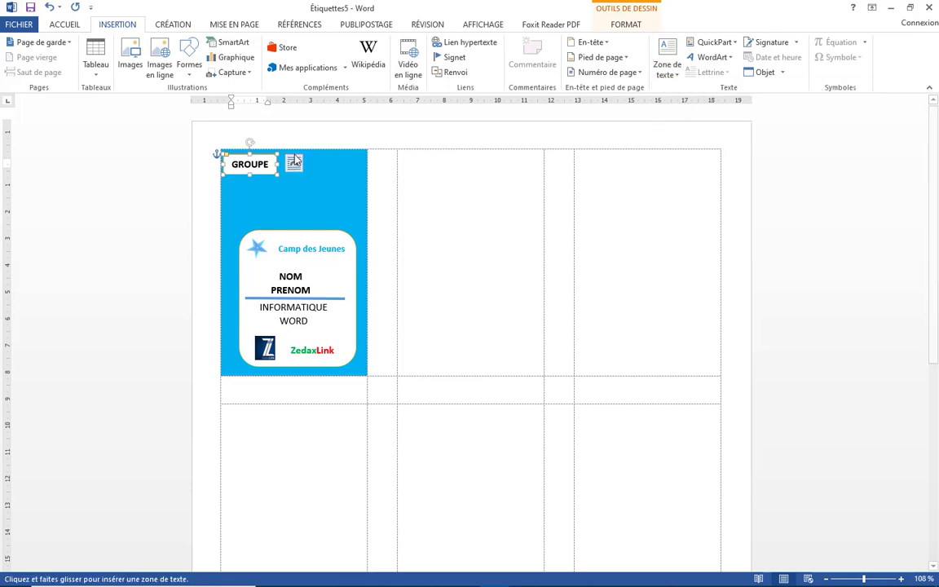
left_click_drag(312, 160, 364, 174)
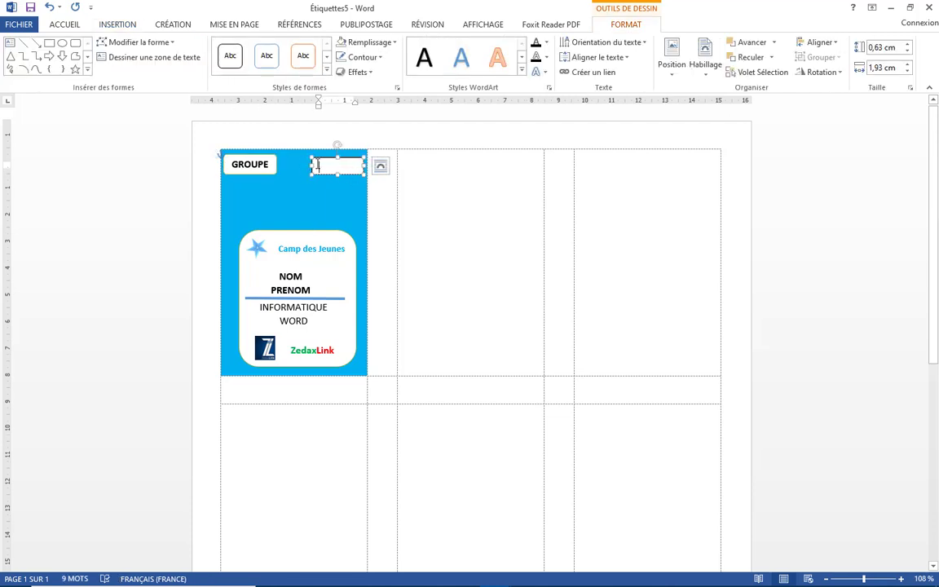
left_click_drag(311, 166, 305, 167)
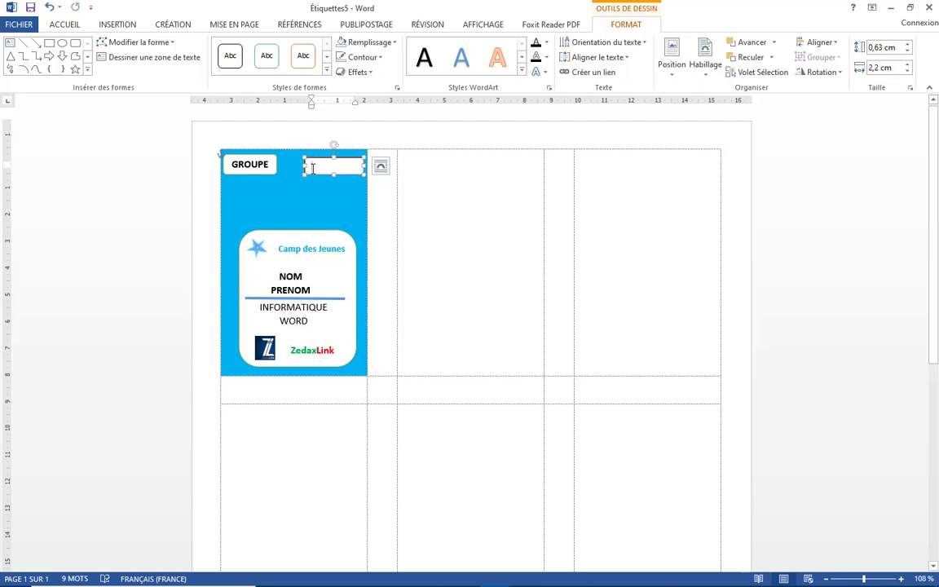
Enter 000100 in the box and make the number bold
type("200")
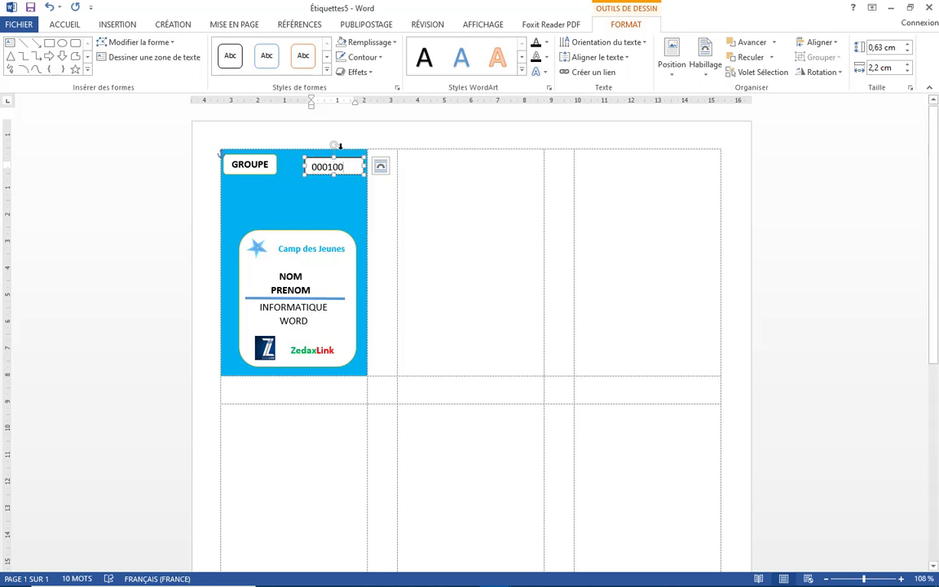
left_click(340, 172)
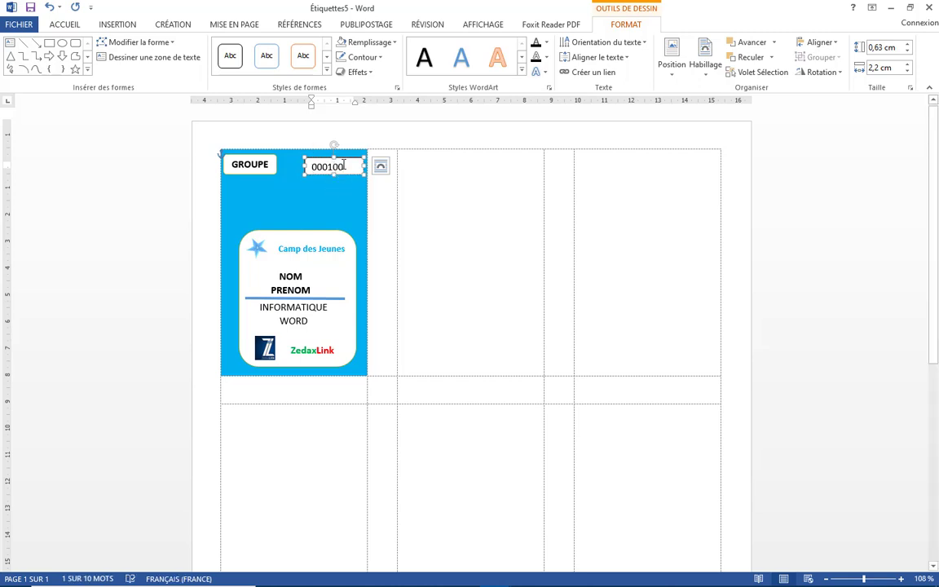
left_click(344, 165)
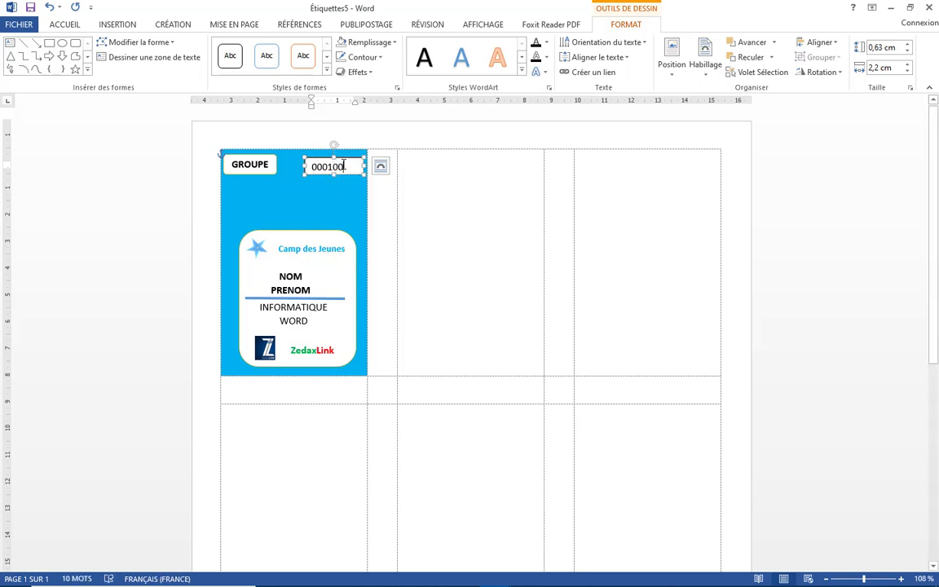
left_click(67, 25)
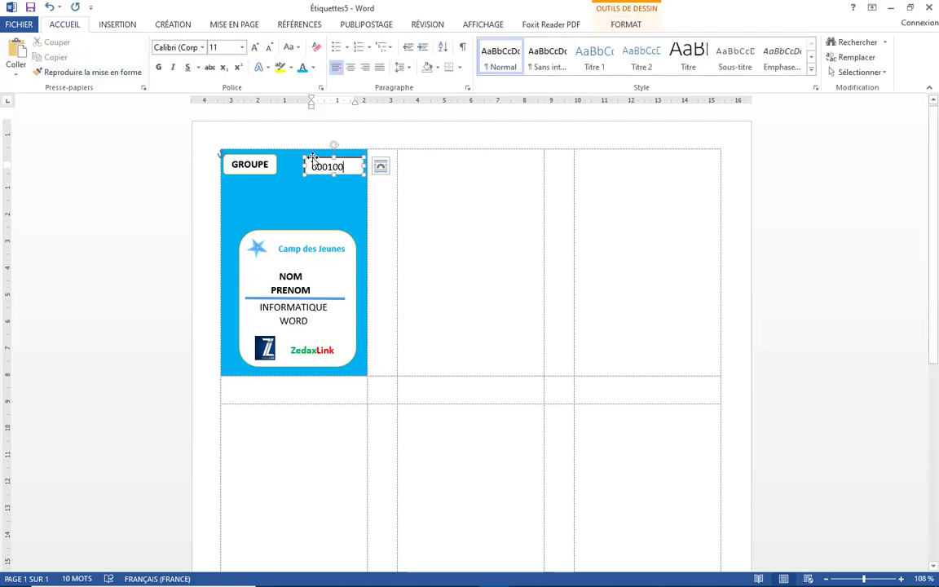
left_click(313, 157)
left_click(161, 68)
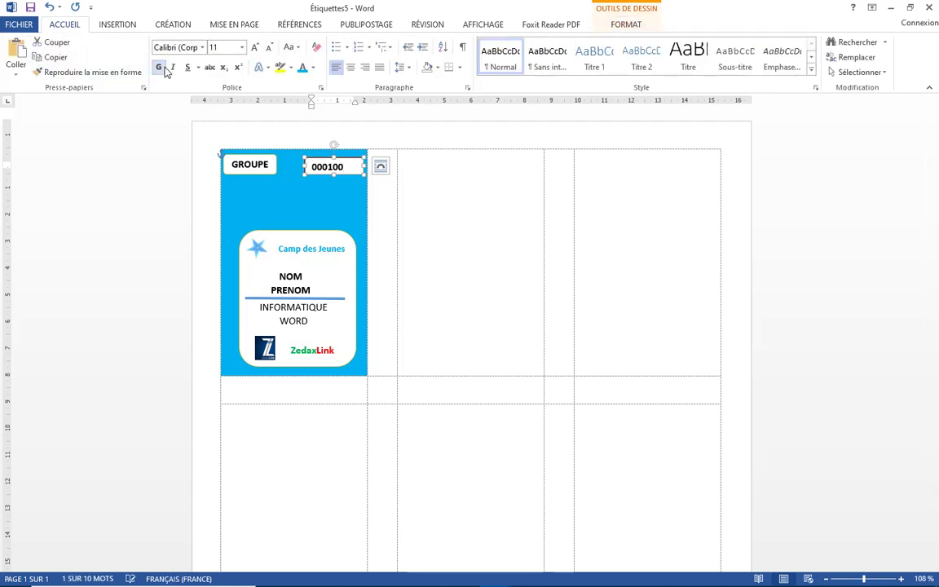
left_click(324, 210)
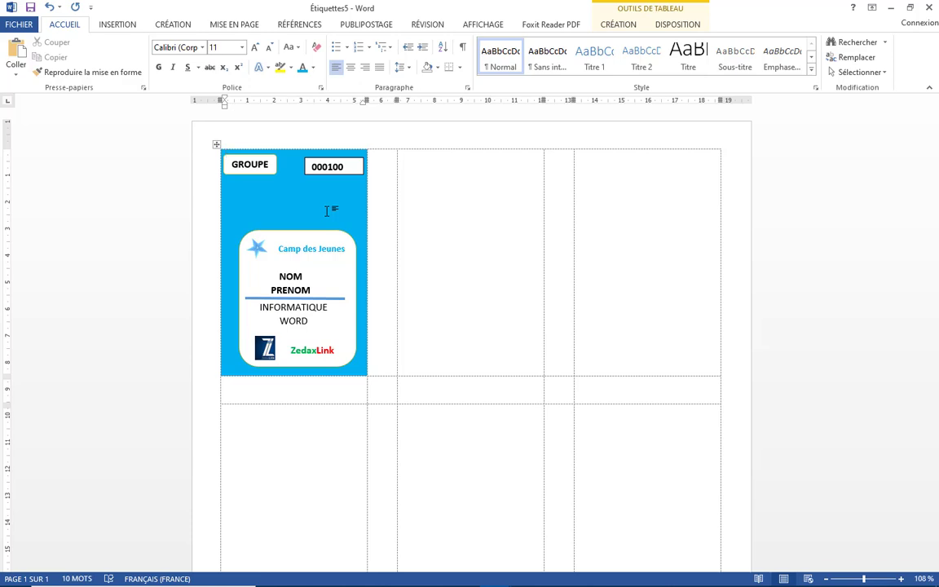
Copy the finished badge and paste it into the top-row label cells
key("ctrl+a")
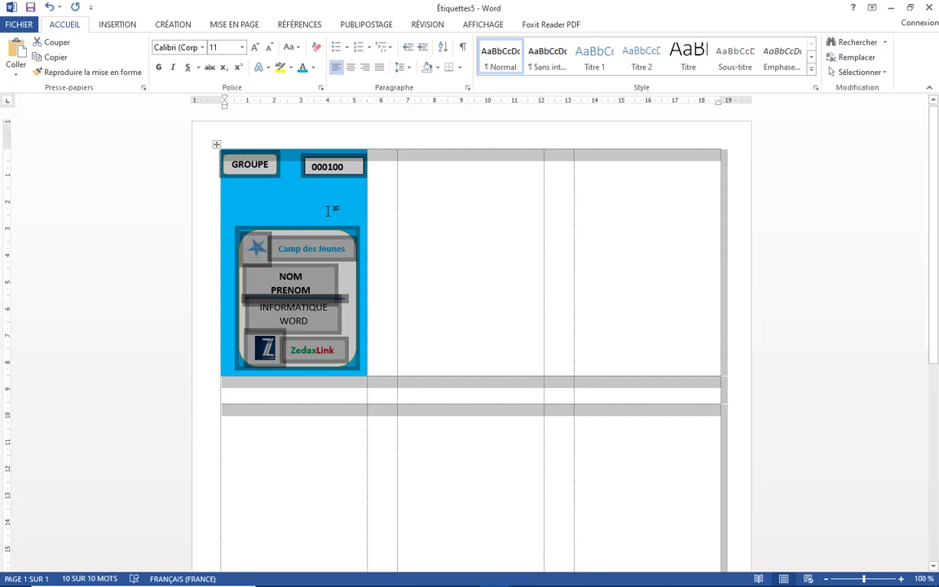
left_click(409, 164)
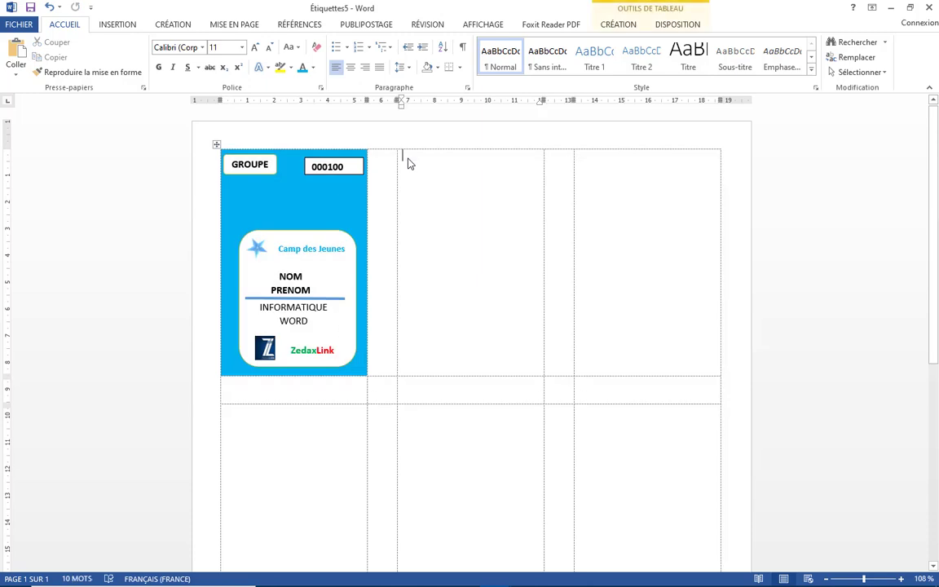
scroll(410, 159, "down", 6)
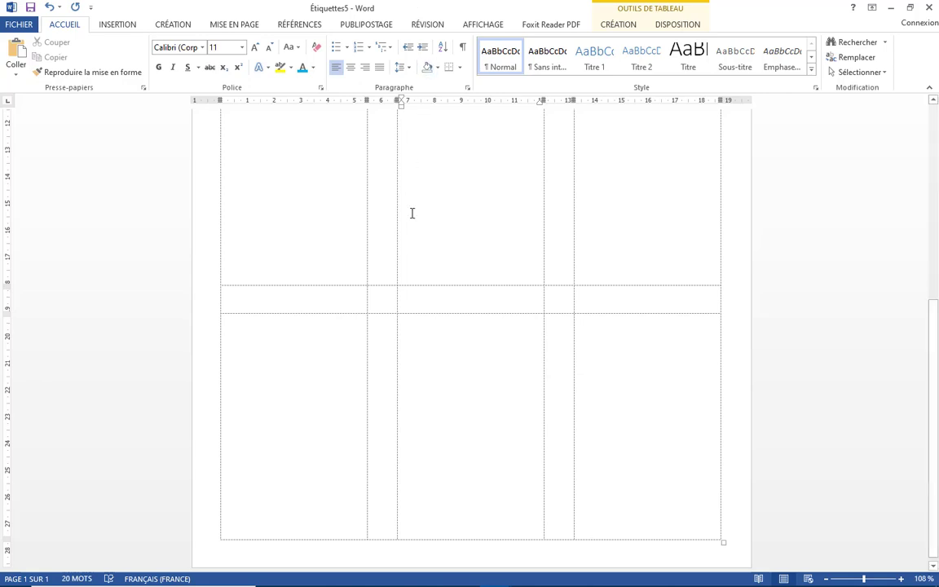
scroll(411, 212, "up", 3)
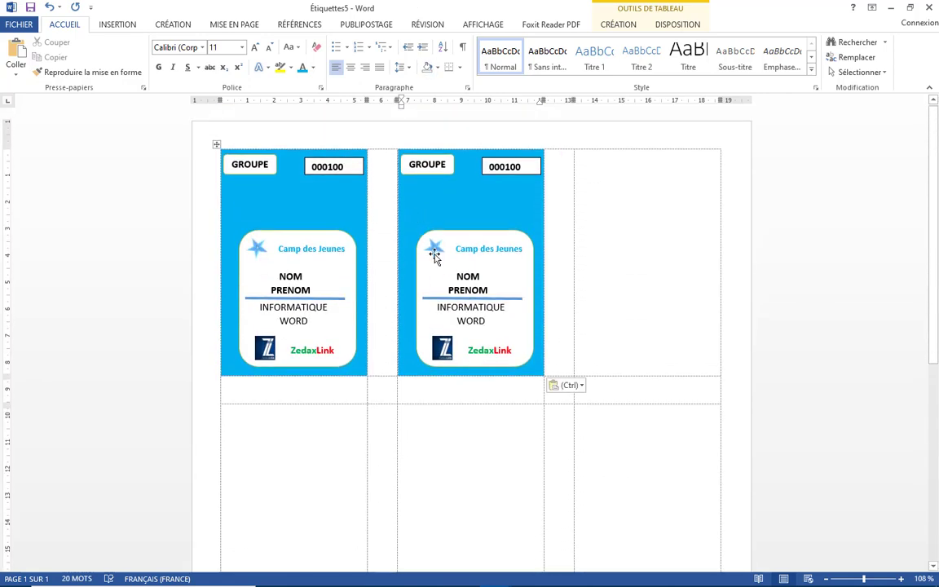
left_click(584, 160)
scroll(585, 161, "down", 7)
scroll(585, 160, "down", 1)
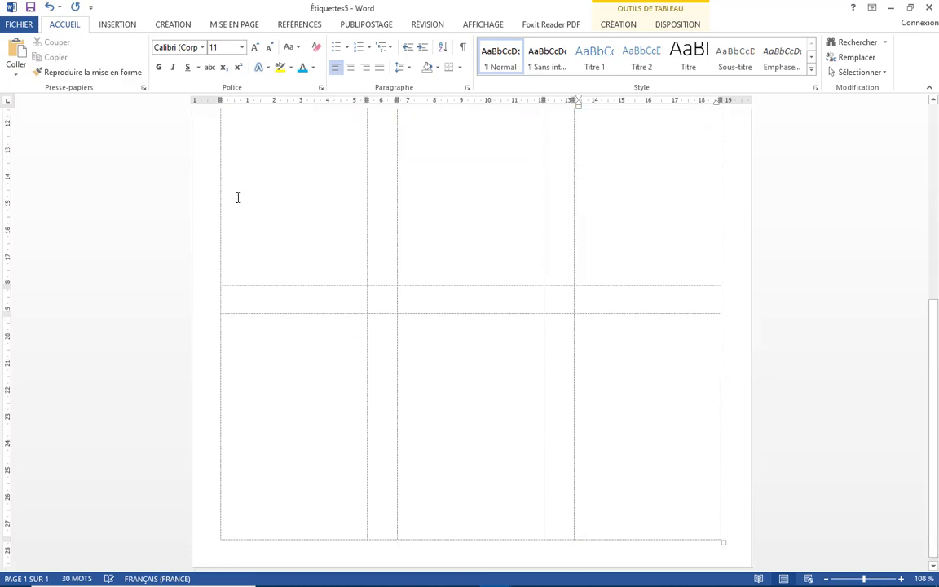
left_click(262, 163)
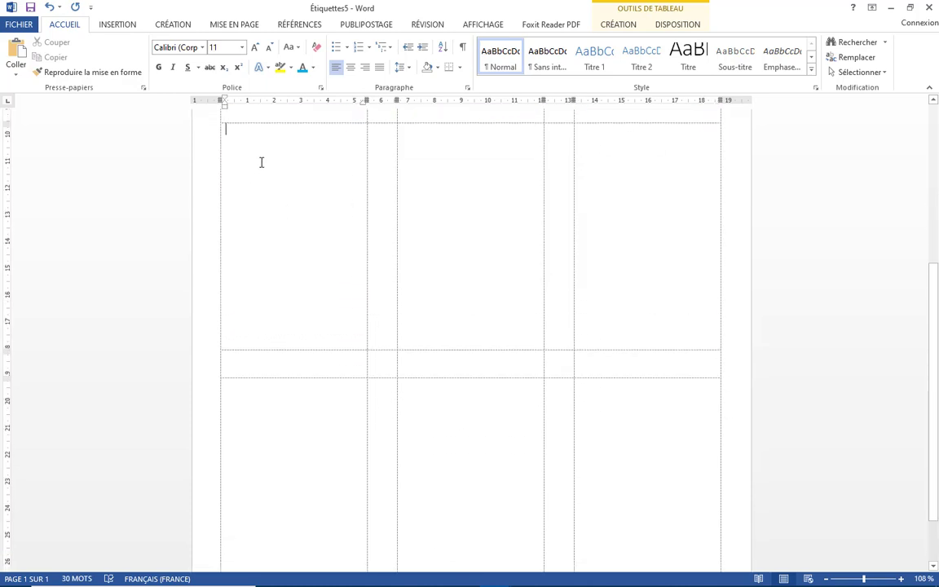
key("ctrl+v")
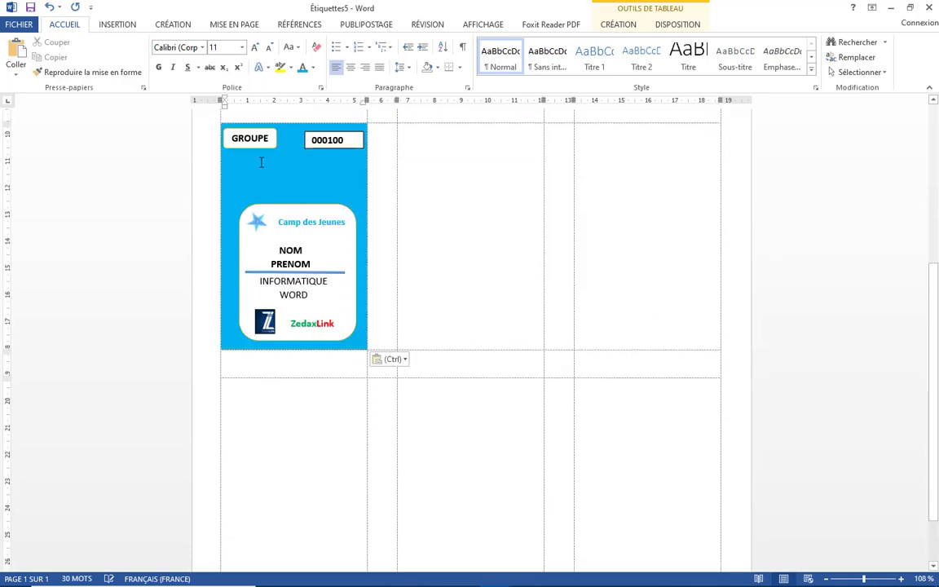
scroll(287, 147, "down", 1)
left_click(434, 127)
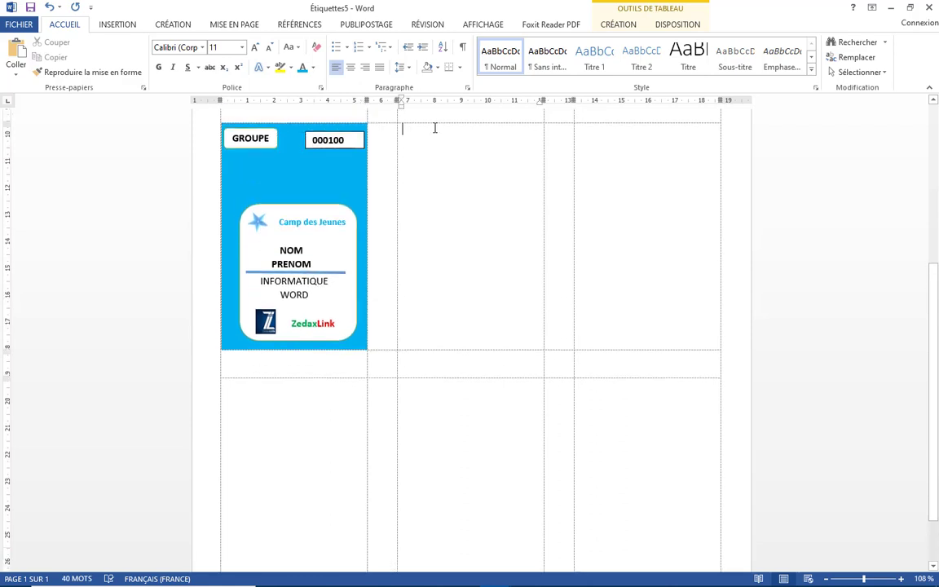
key("ctrl+v")
scroll(440, 123, "down", 1)
left_click(587, 117)
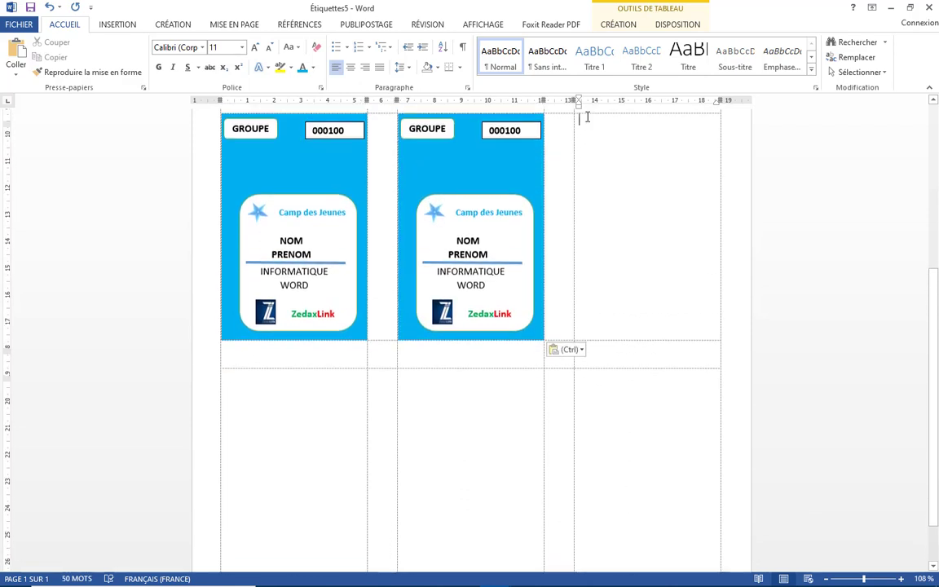
key("ctrl+v")
Paste the badge into all three cells of the second row
scroll(587, 122, "down", 1)
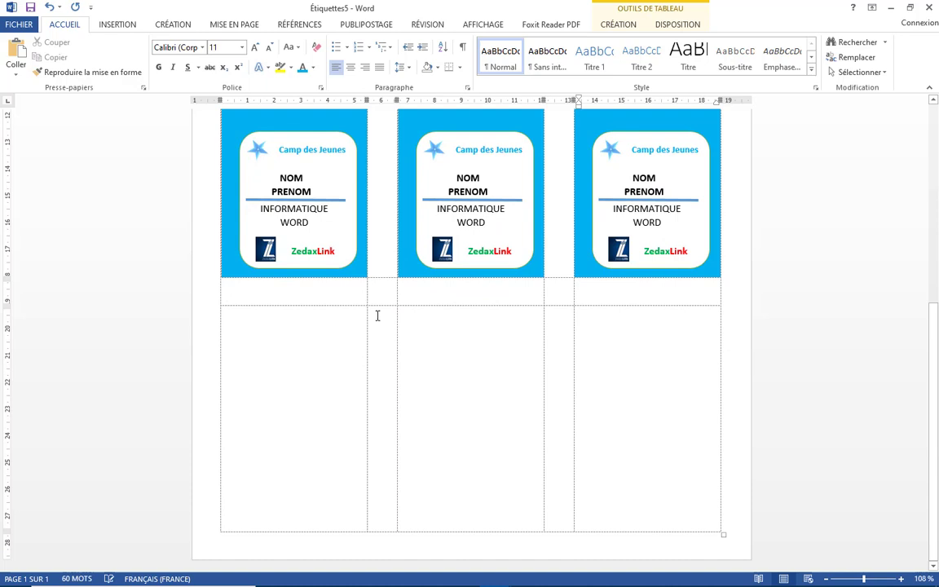
left_click(256, 326)
key("ctrl+v")
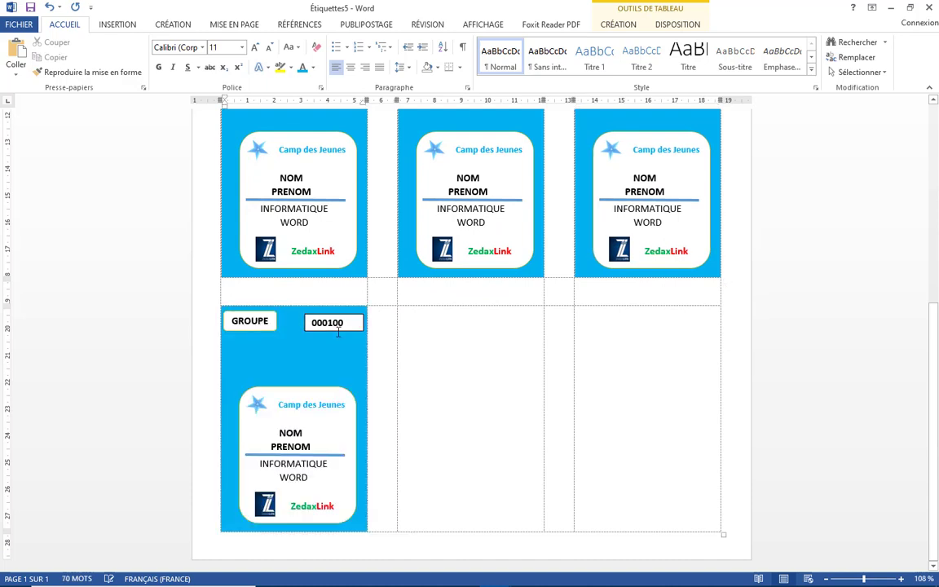
left_click(433, 332)
key("ctrl+v")
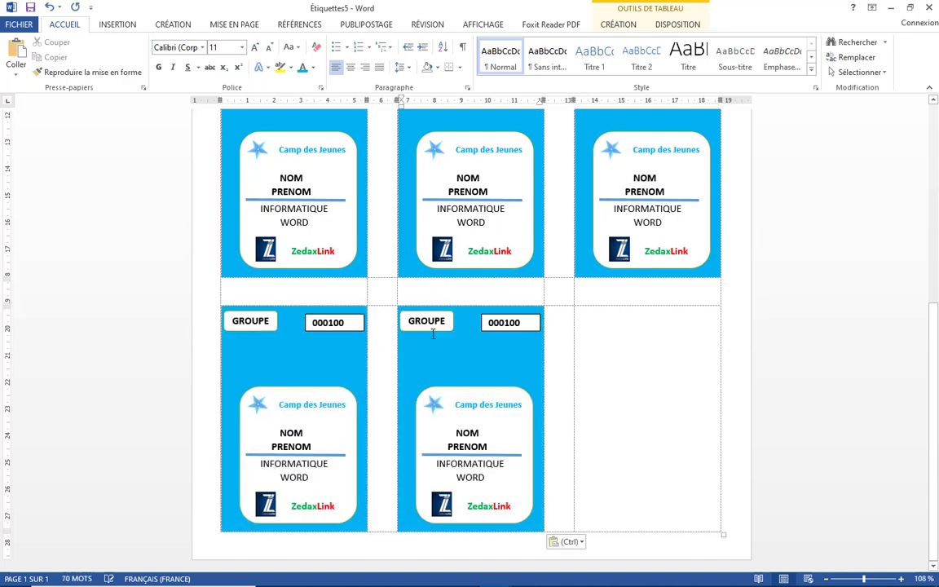
left_click(591, 329)
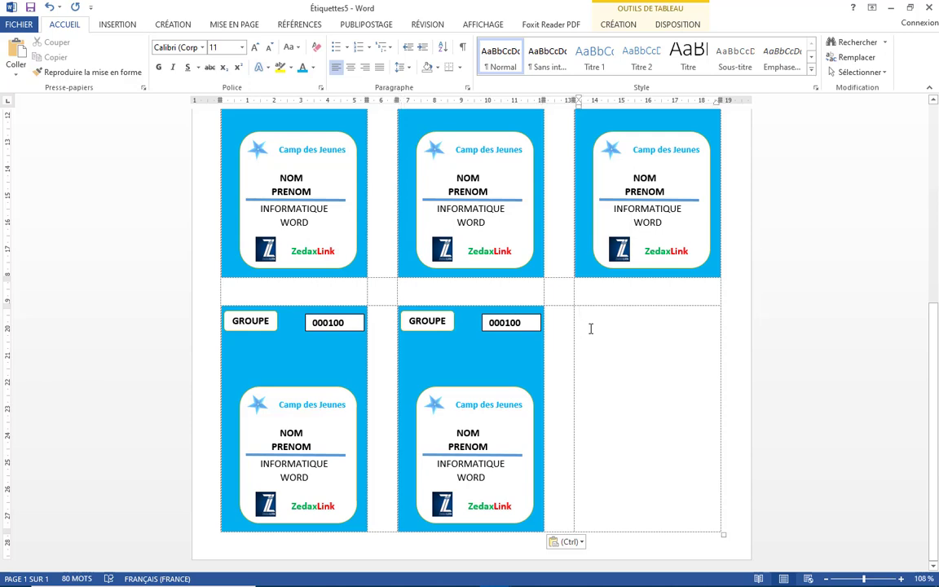
key("ctrl+v")
Scroll through the Étiquettes5 sheet to check all six badges
scroll(590, 322, "up", 5)
scroll(590, 320, "down", 10)
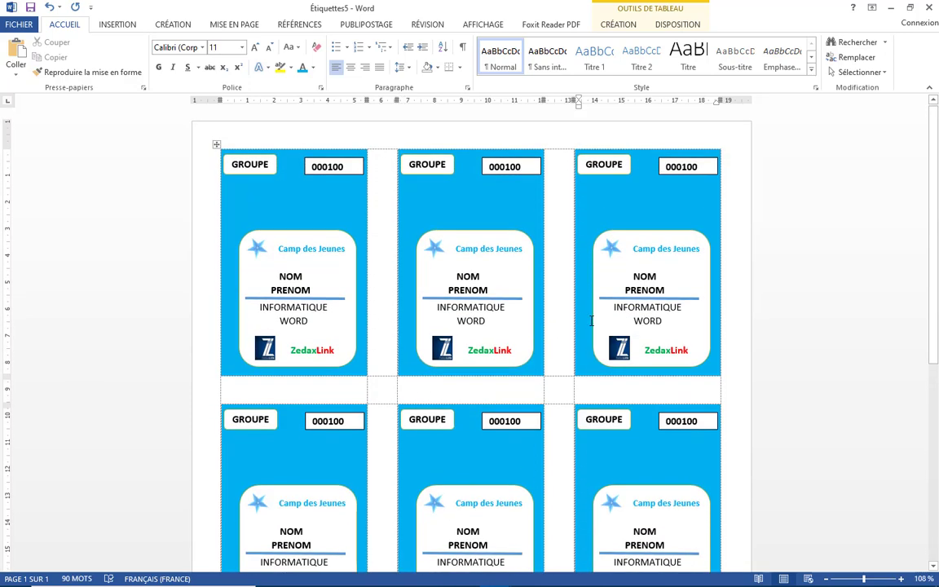
scroll(593, 324, "down", 2)
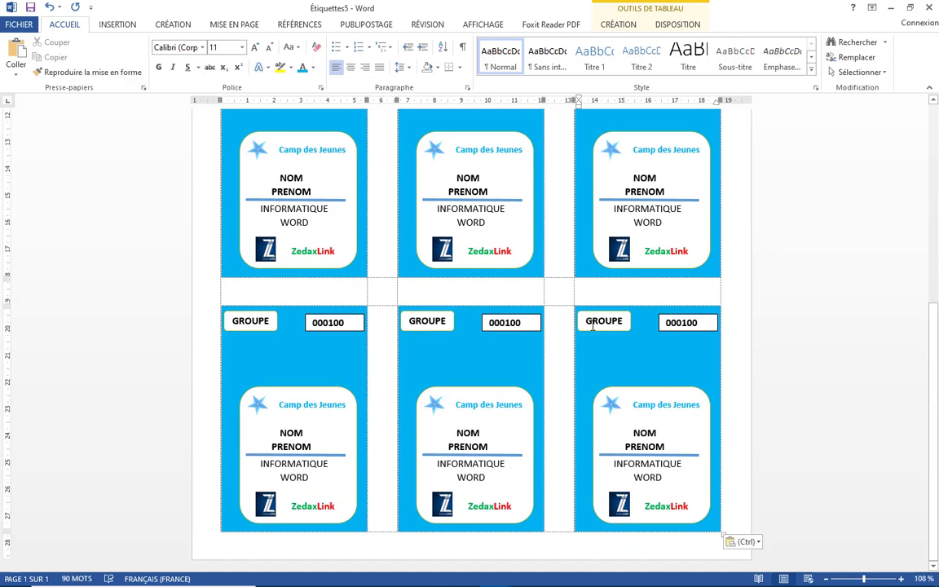
scroll(594, 326, "up", 9)
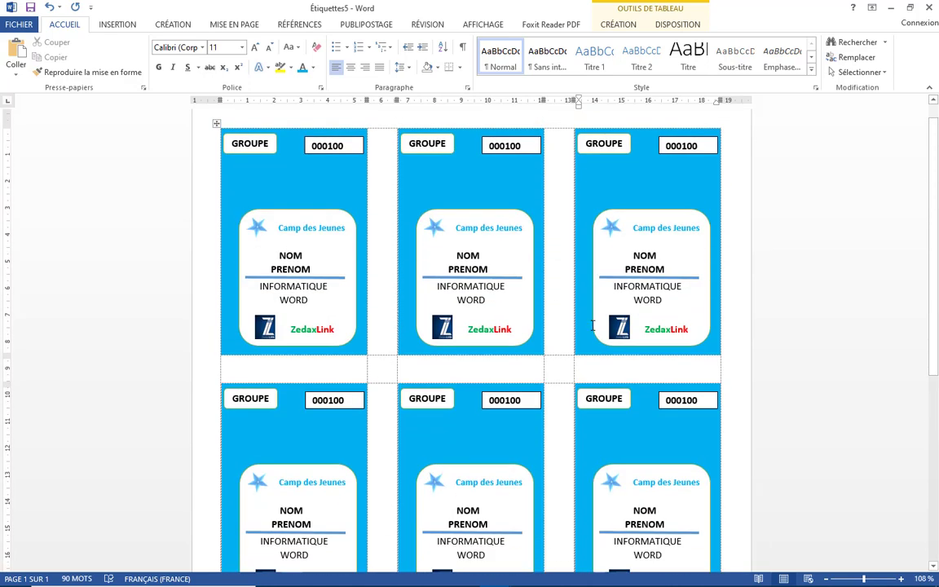
scroll(593, 325, "up", 1)
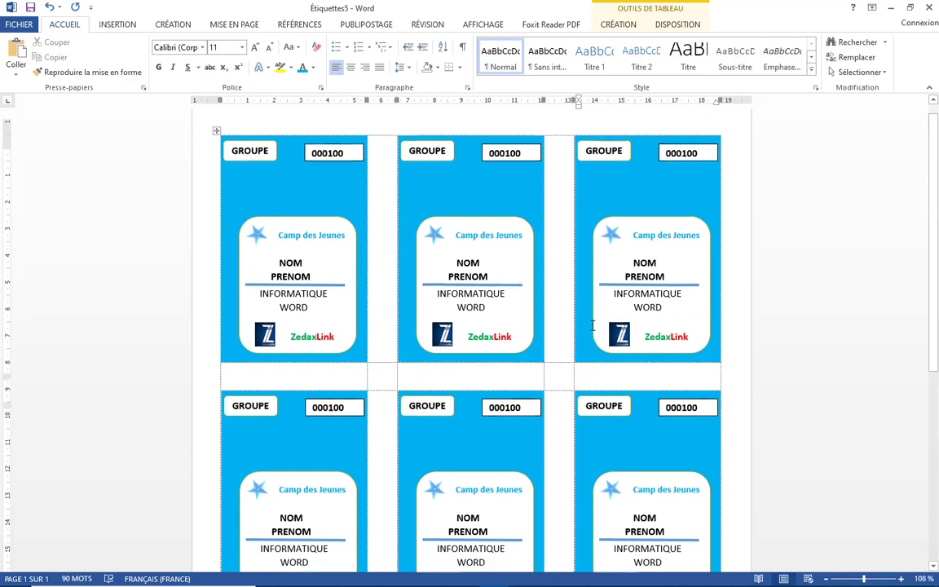
scroll(593, 326, "down", 3)
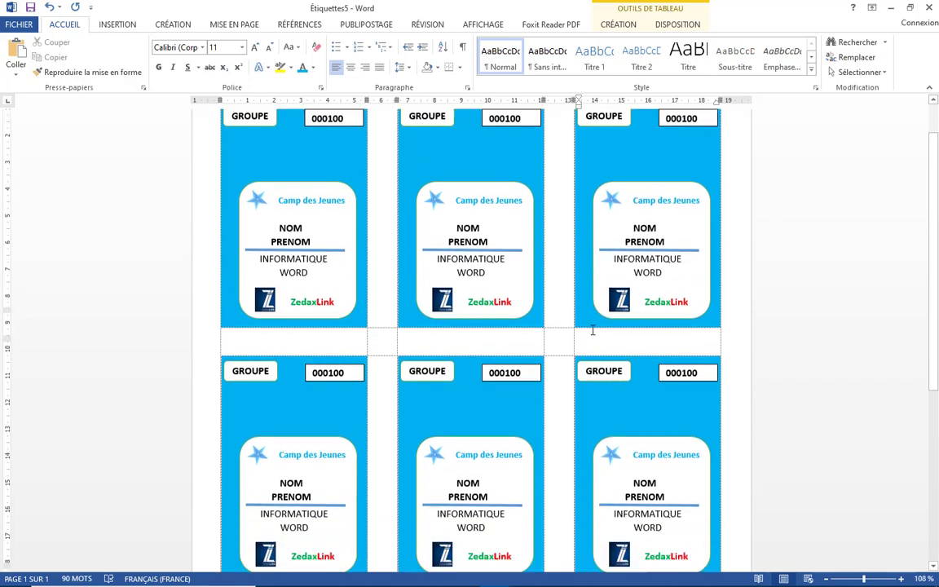
scroll(590, 333, "down", 6)
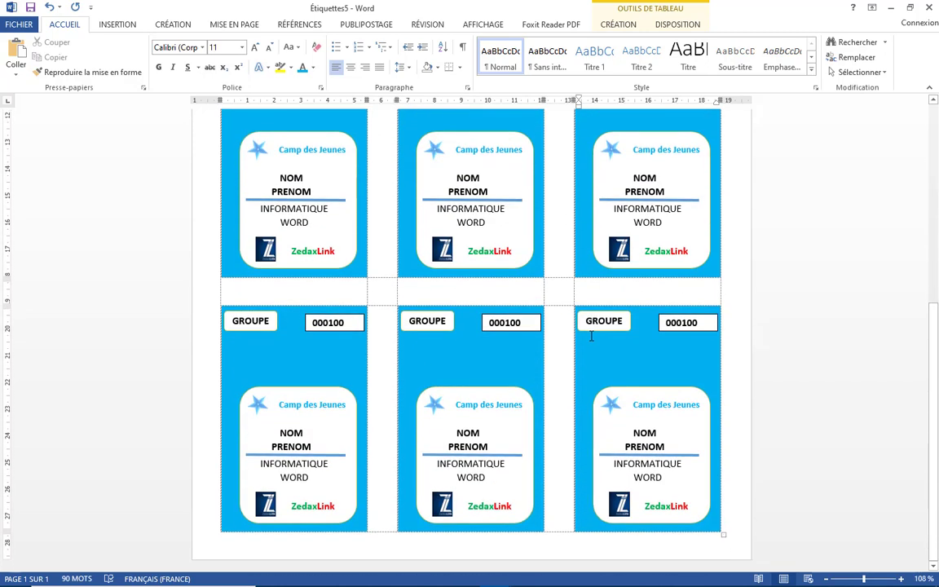
scroll(590, 336, "up", 9)
scroll(590, 336, "up", 1)
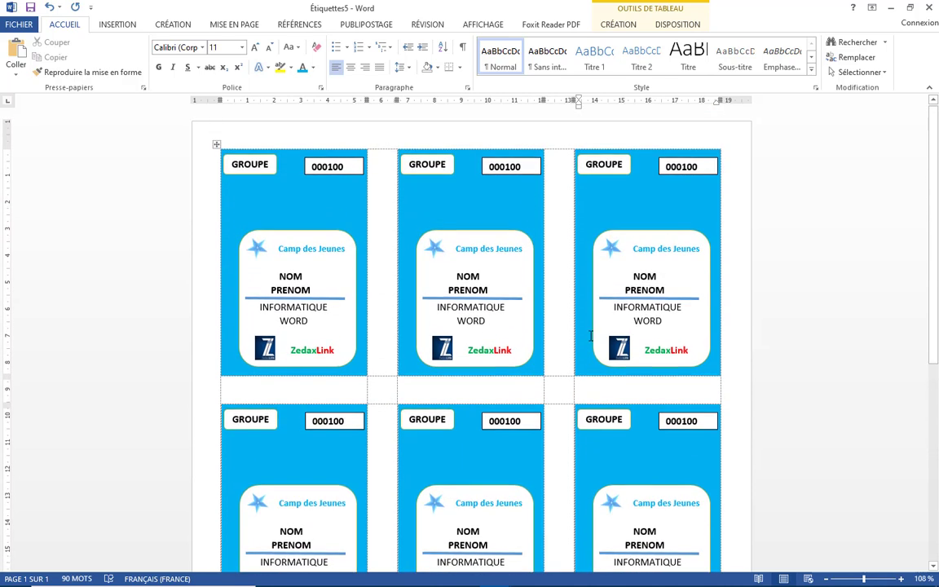